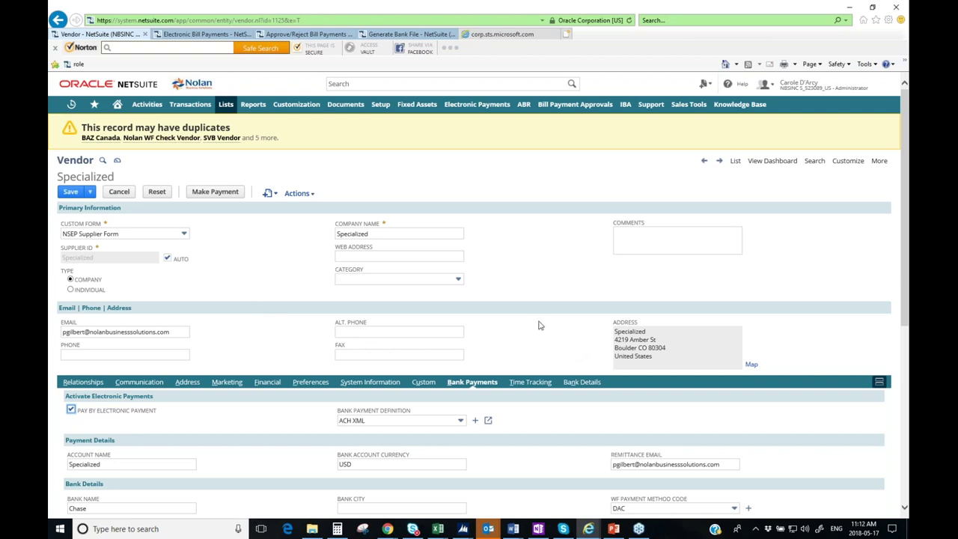
# Review the Specialized vendor's electronic payment settings and the available bank payment definitions, leaving ACH XML selected
pyautogui.scroll(-1, 540, 325)
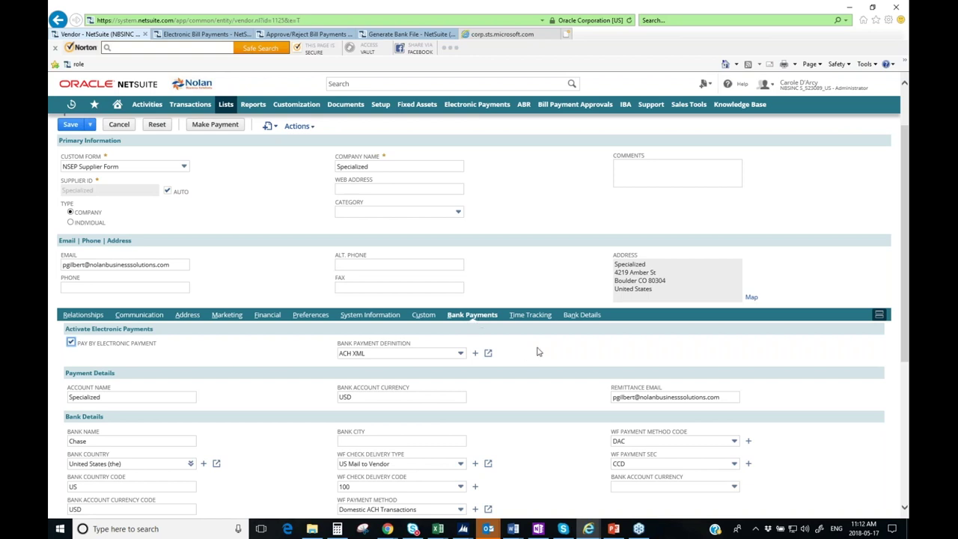
pyautogui.scroll(-5, 530, 350)
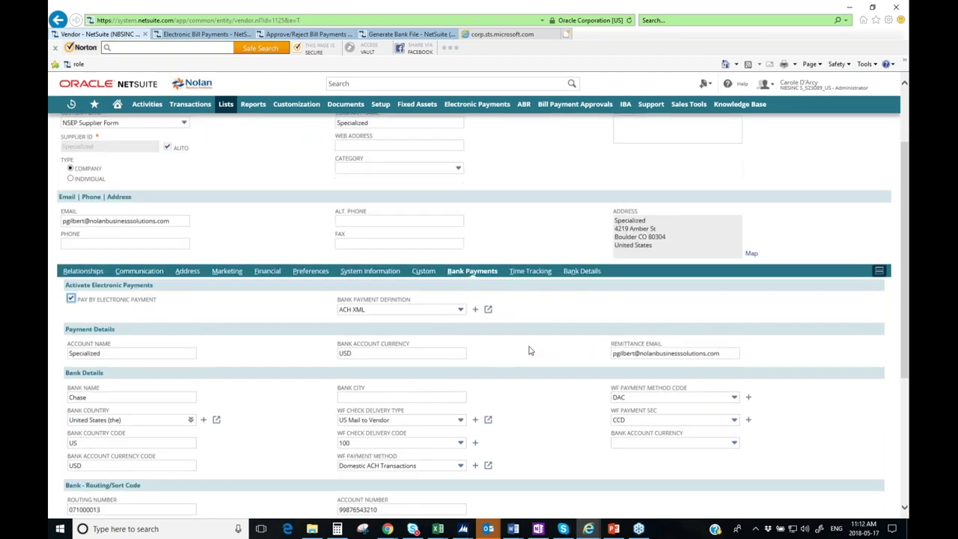
pyautogui.scroll(3, 530, 349)
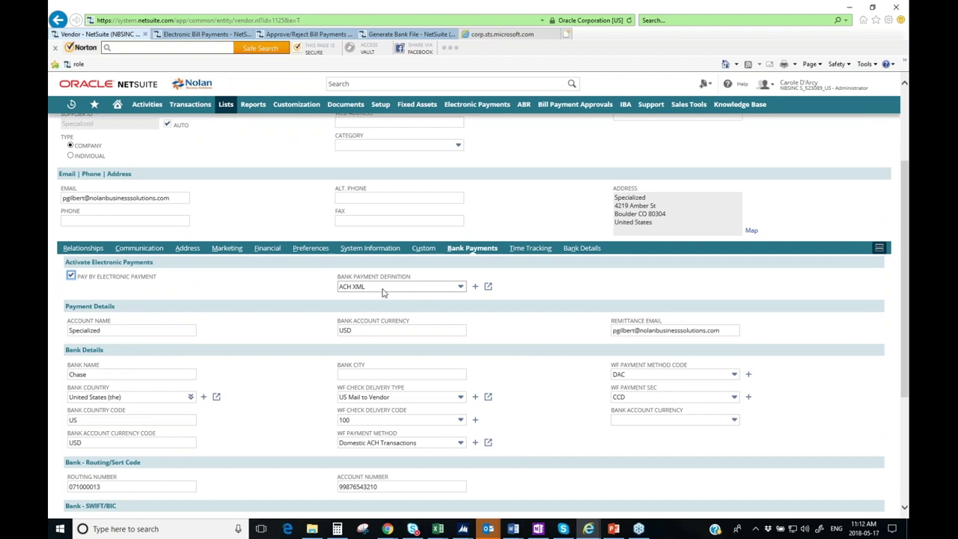
pyautogui.click(461, 290)
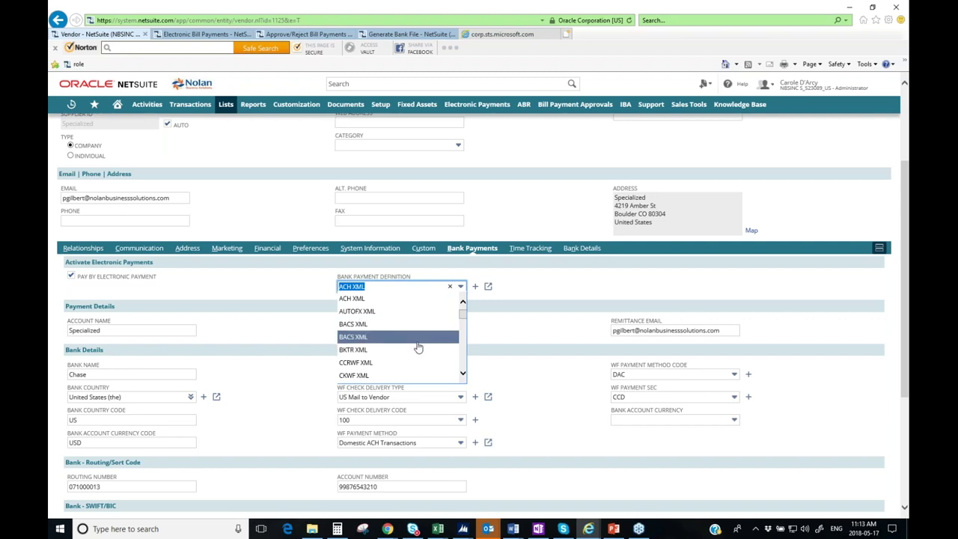
pyautogui.click(462, 372)
pyautogui.moveTo(463, 372); pyautogui.dragTo(462, 372)
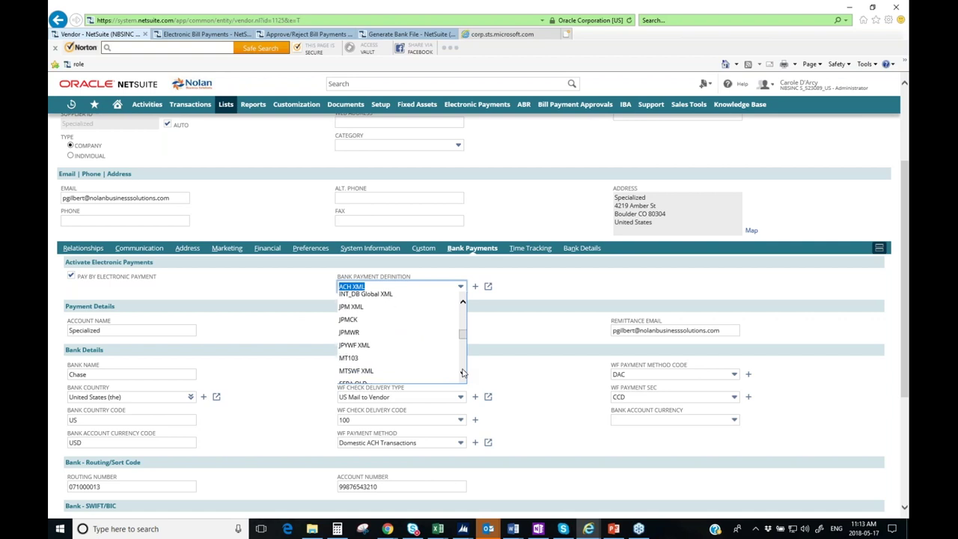
pyautogui.click(524, 300)
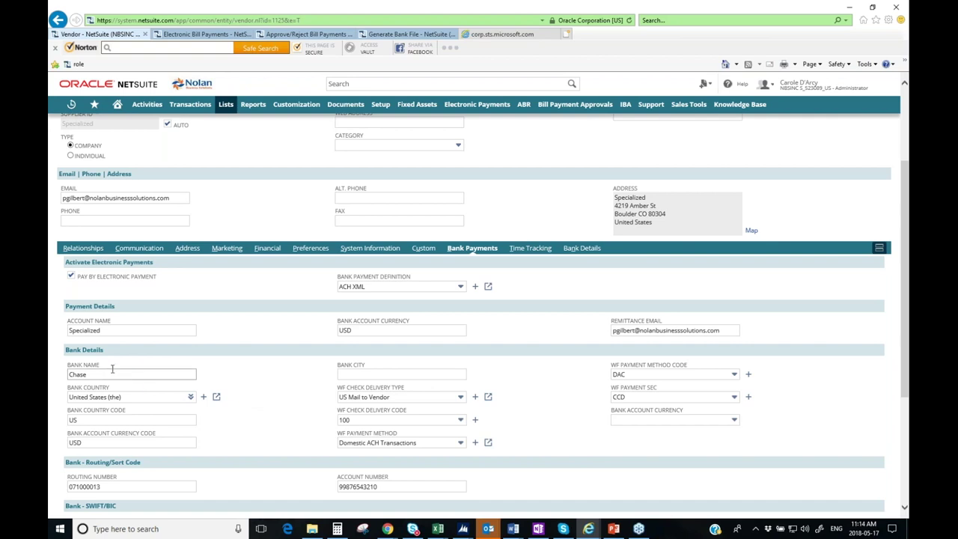
# Examine the vendor's payment account name, bank account currency, remittance email and bank name
pyautogui.doubleClick(91, 330)
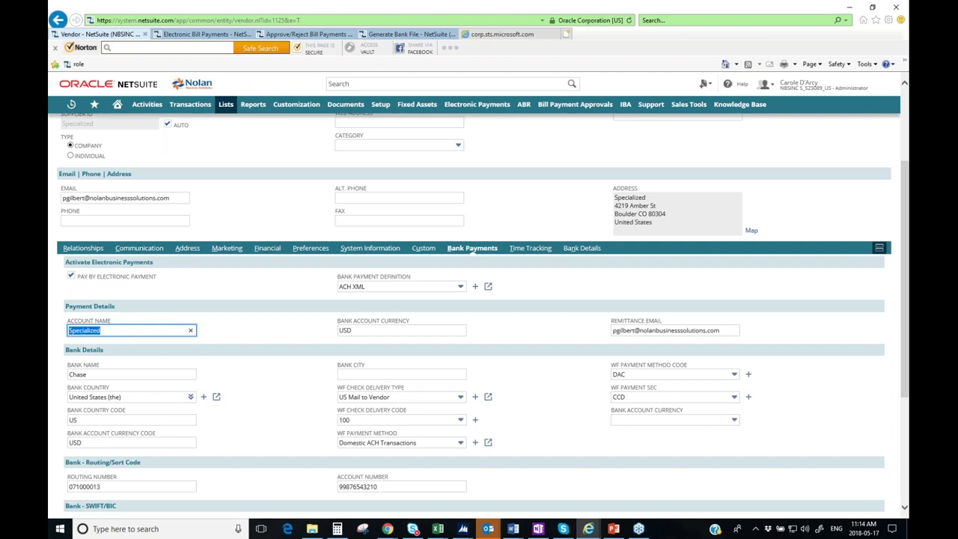
pyautogui.press('Tab')
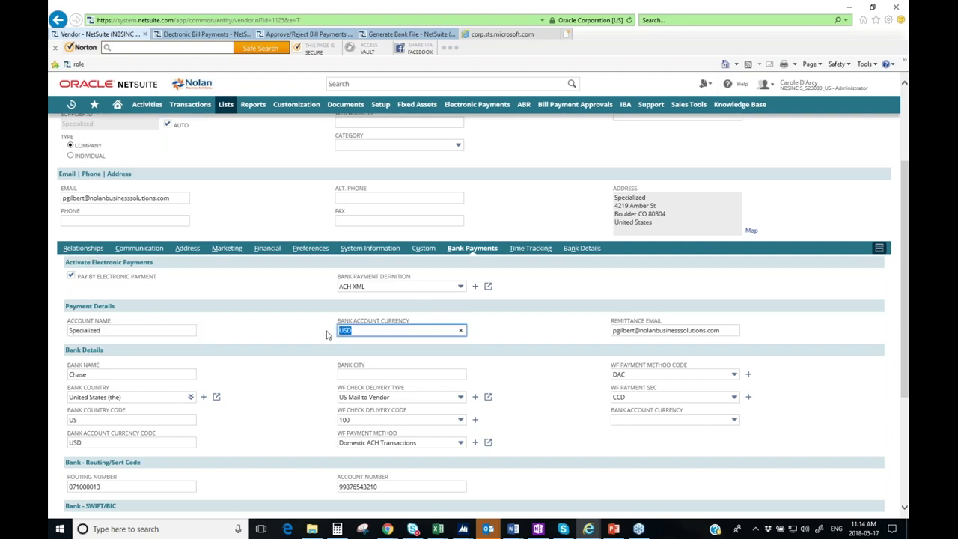
pyautogui.press('Tab')
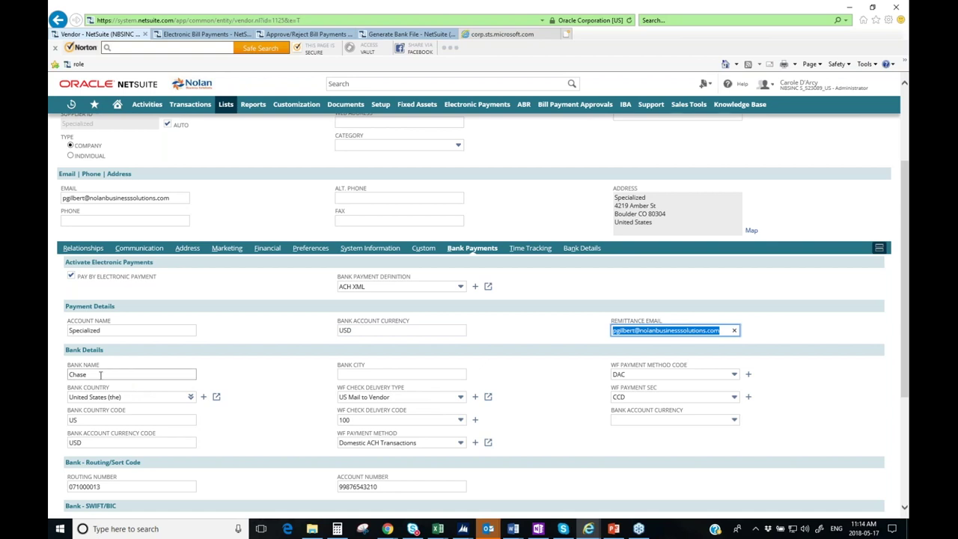
pyautogui.press('Tab')
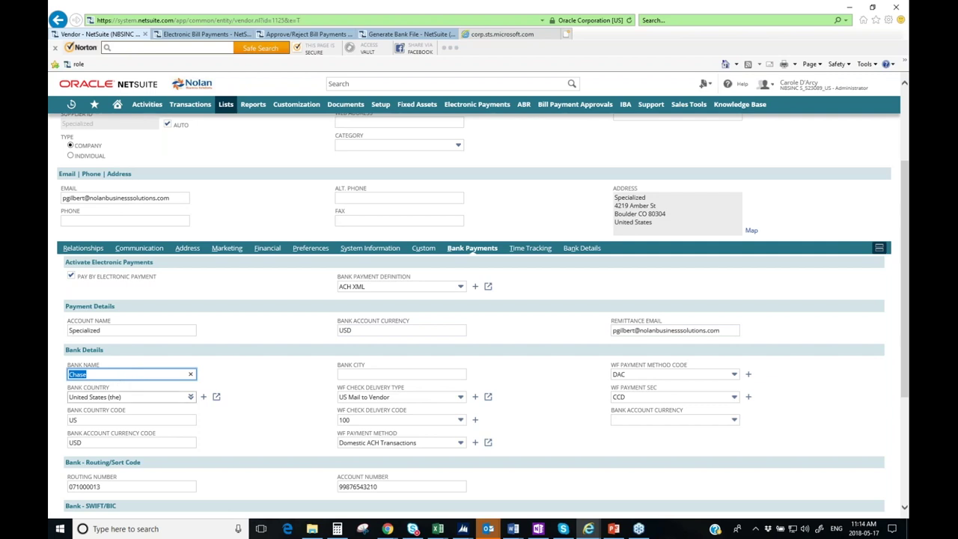
# Set the vendor's WF check delivery type to FedEx to Vendor
pyautogui.click(131, 420)
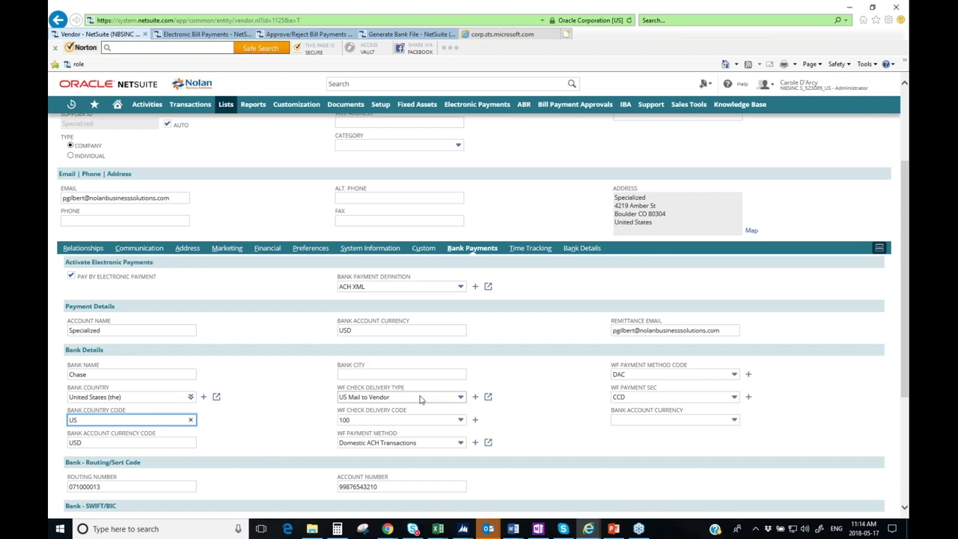
pyautogui.click(463, 402)
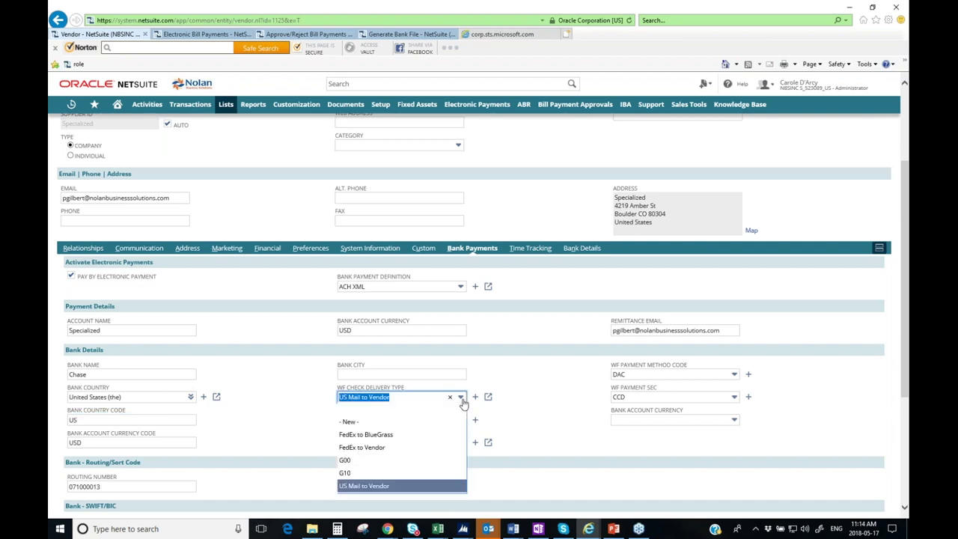
pyautogui.click(431, 447)
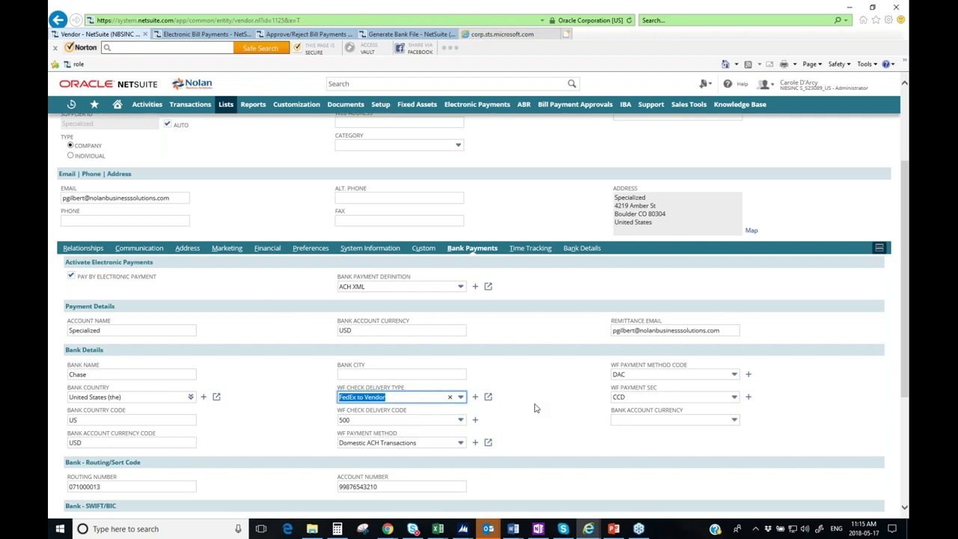
# Examine the vendor's routing number, account number, SWIFT/BIC and IBAN fields in the bank details
pyautogui.scroll(-3, 535, 408)
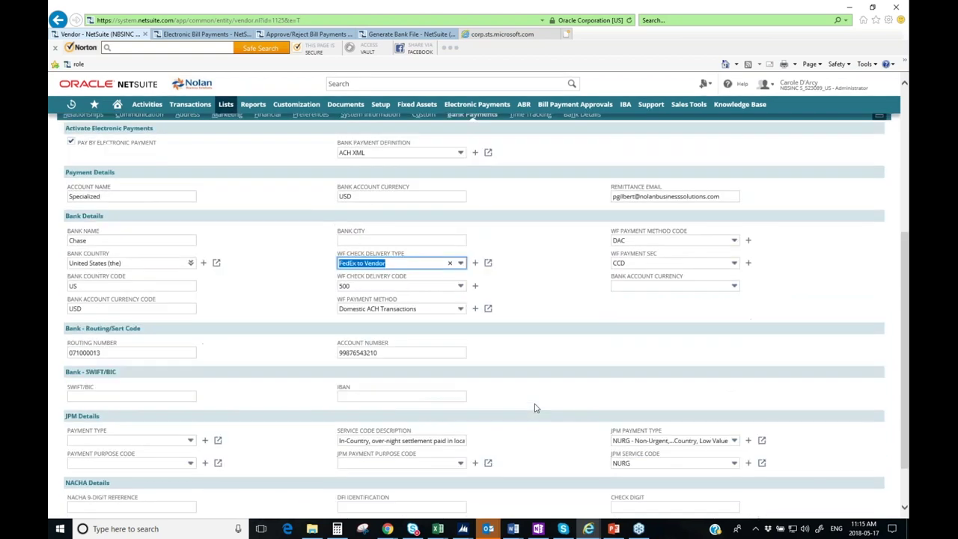
pyautogui.scroll(-2, 536, 408)
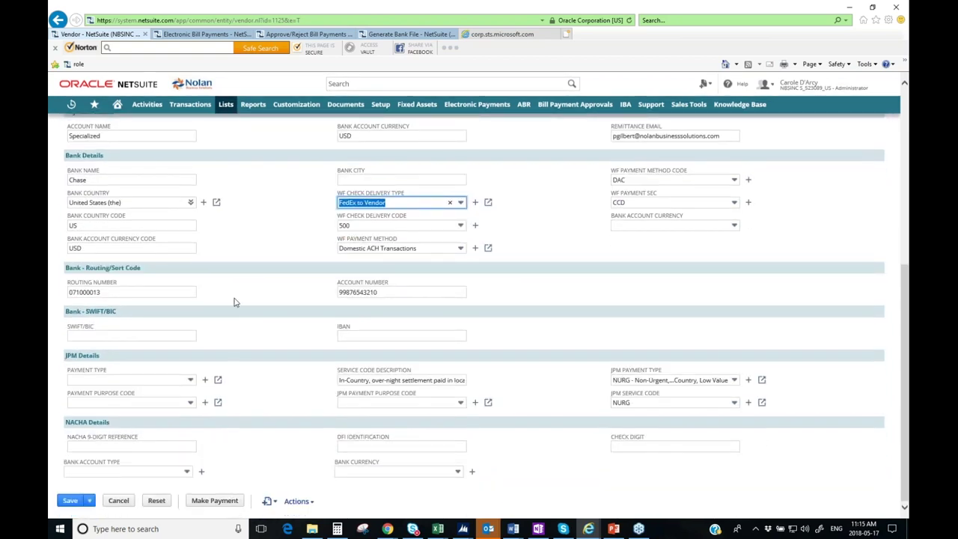
pyautogui.doubleClick(111, 291)
pyautogui.doubleClick(375, 292)
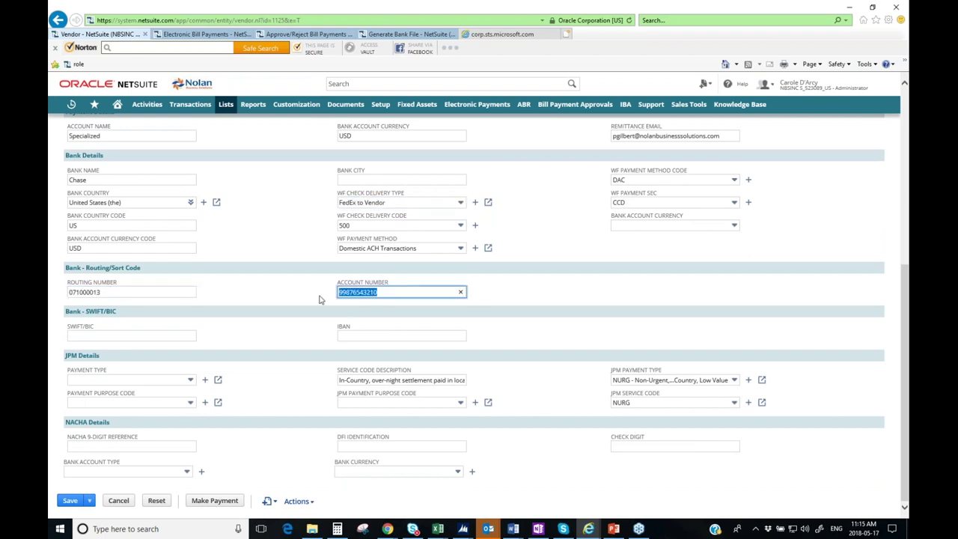
pyautogui.click(112, 336)
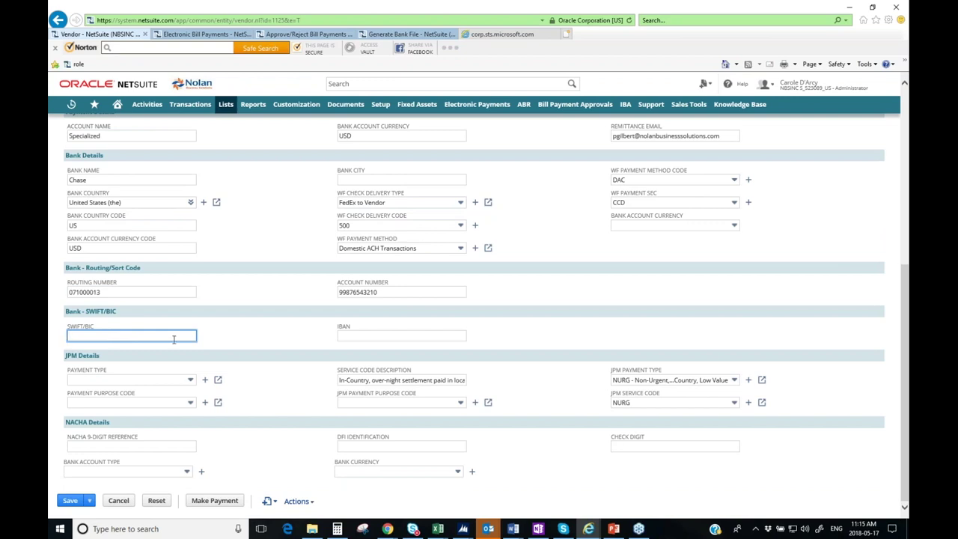
pyautogui.click(373, 338)
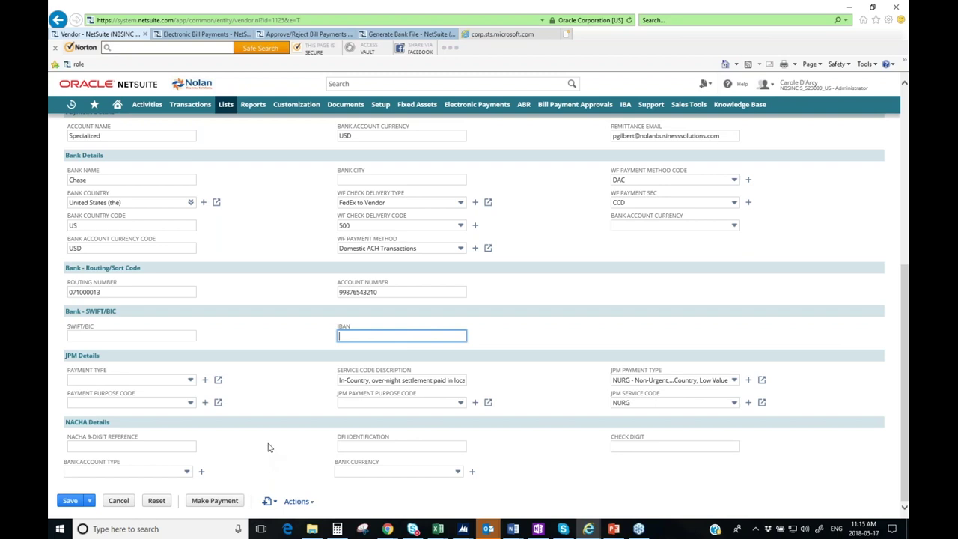
# Show the vendor's financial details and review its list of transactions down to the open bills
pyautogui.scroll(4, 270, 448)
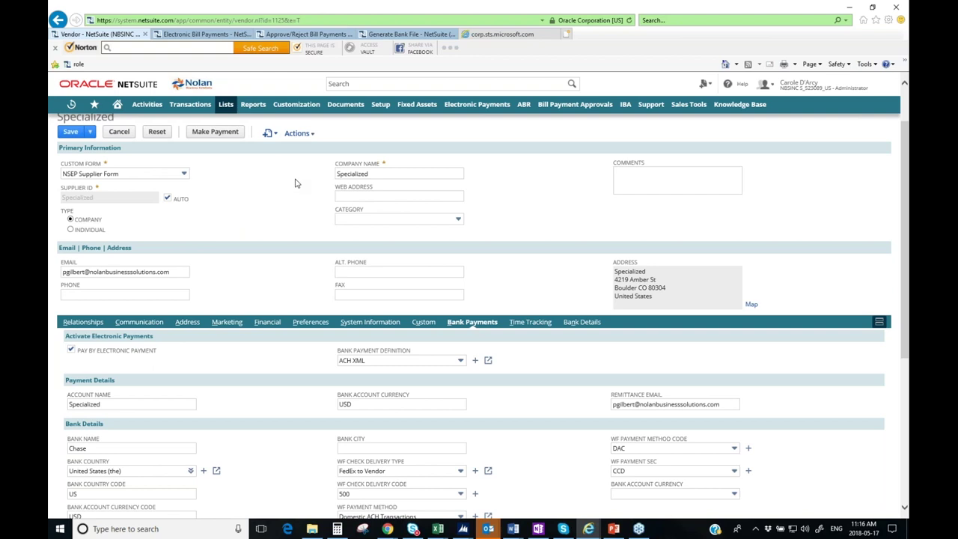
pyautogui.click(270, 323)
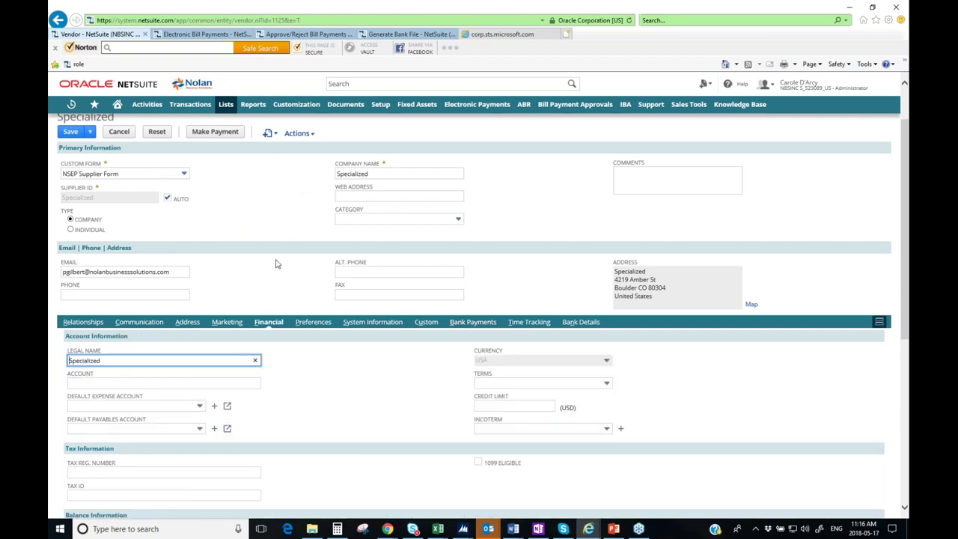
pyautogui.scroll(-5, 275, 263)
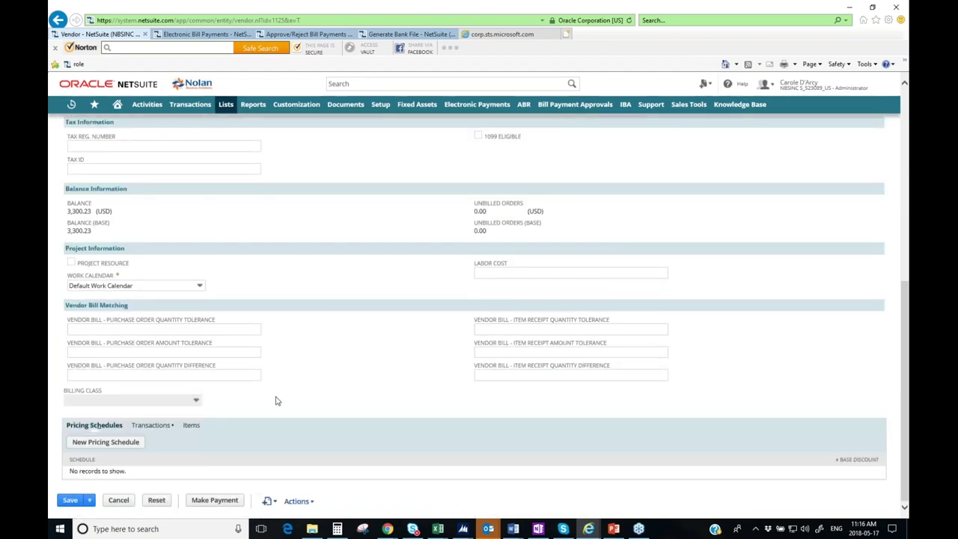
pyautogui.click(149, 425)
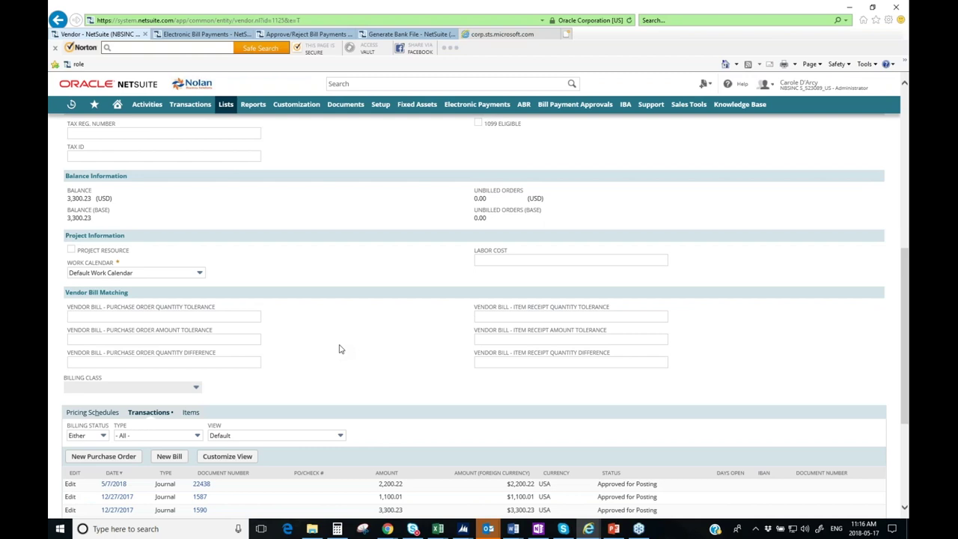
pyautogui.scroll(-2, 339, 349)
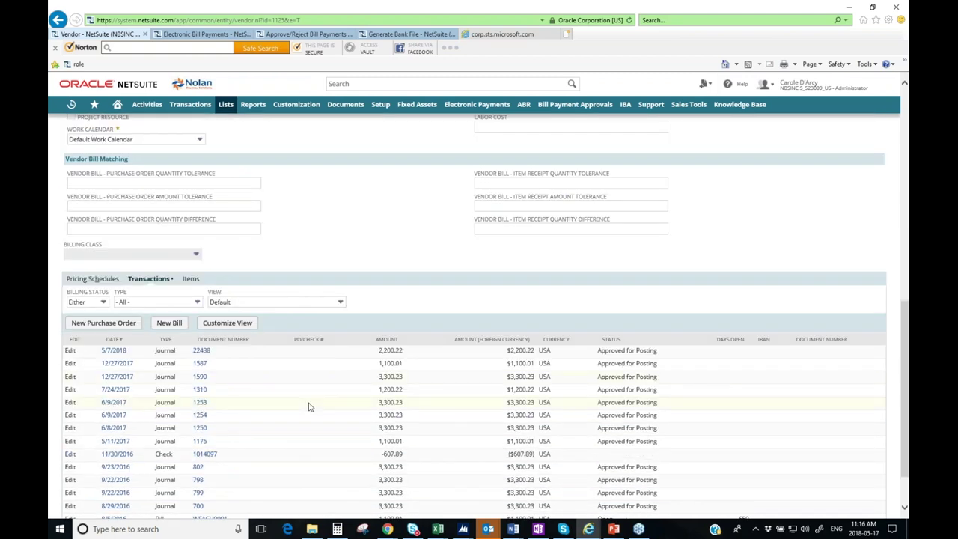
pyautogui.scroll(-1, 310, 406)
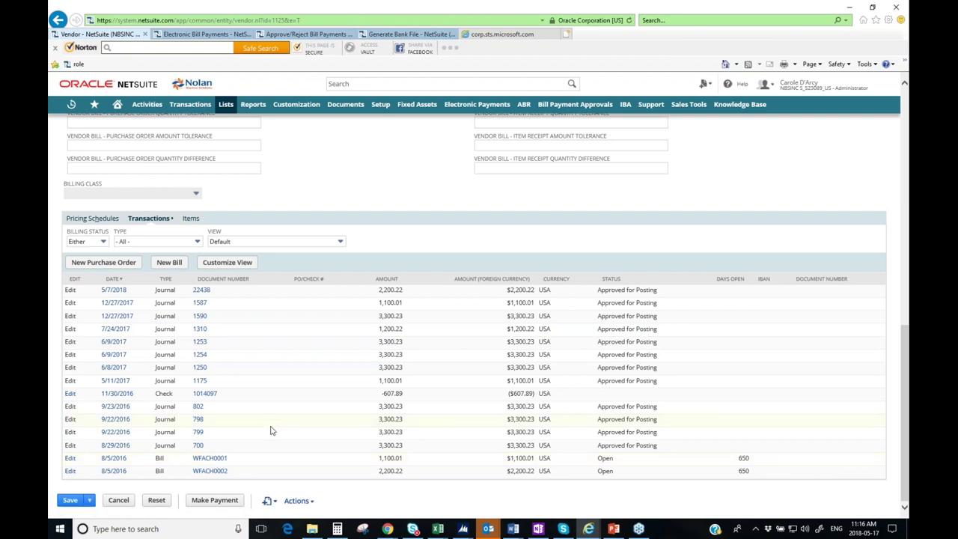
# Open bill WFACH0001 in a separate browser tab, review its electronic payment file format options, and close the bill
pyautogui.rightClick(204, 460)
pyautogui.click(135, 258)
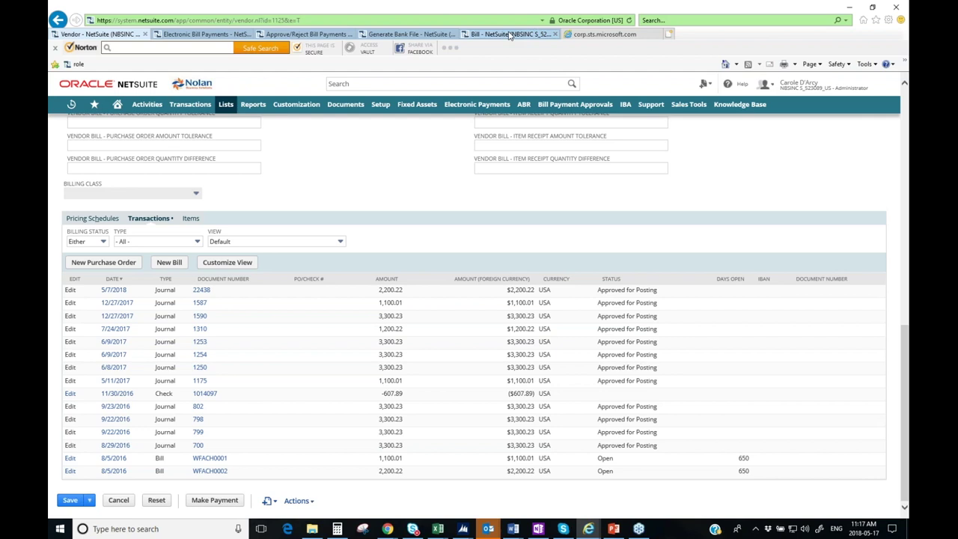
pyautogui.click(509, 35)
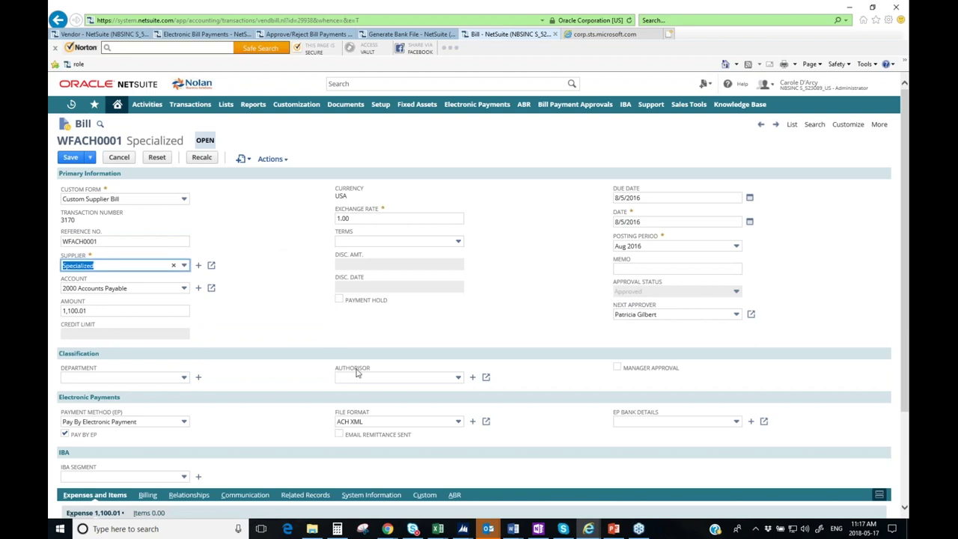
pyautogui.click(459, 423)
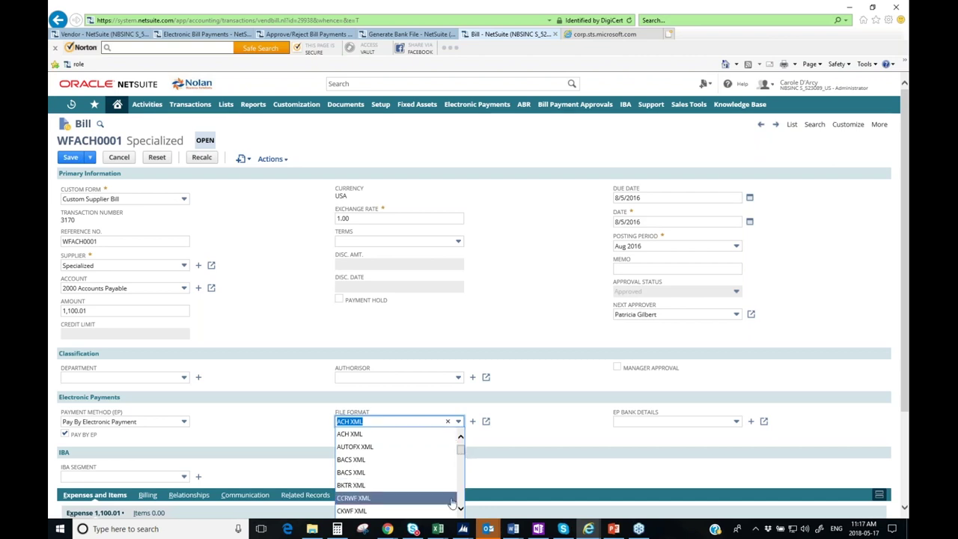
pyautogui.scroll(-2, 464, 506)
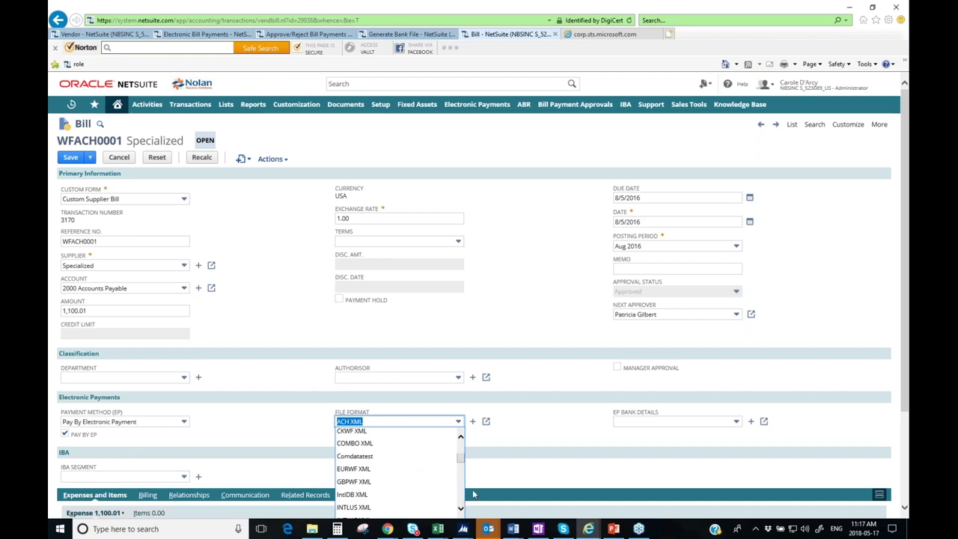
pyautogui.click(536, 435)
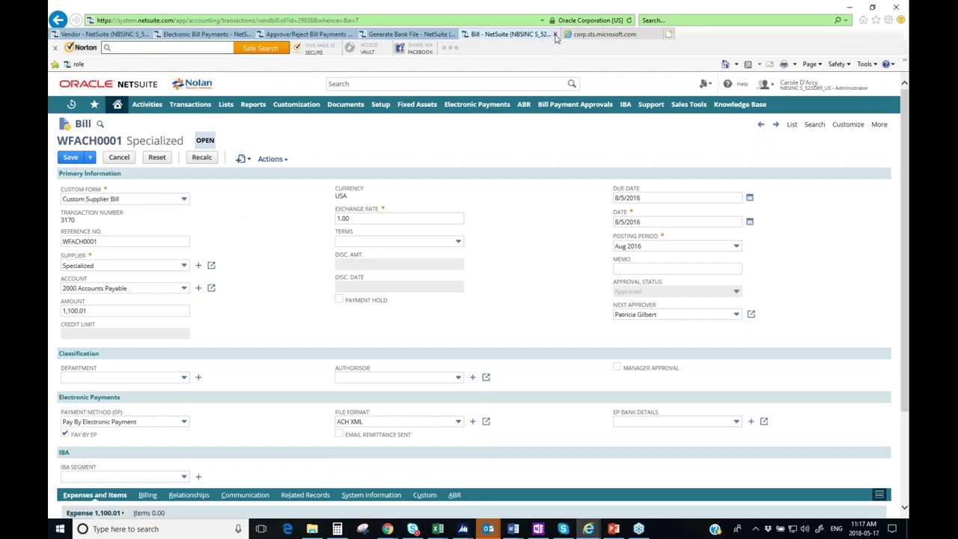
pyautogui.click(555, 36)
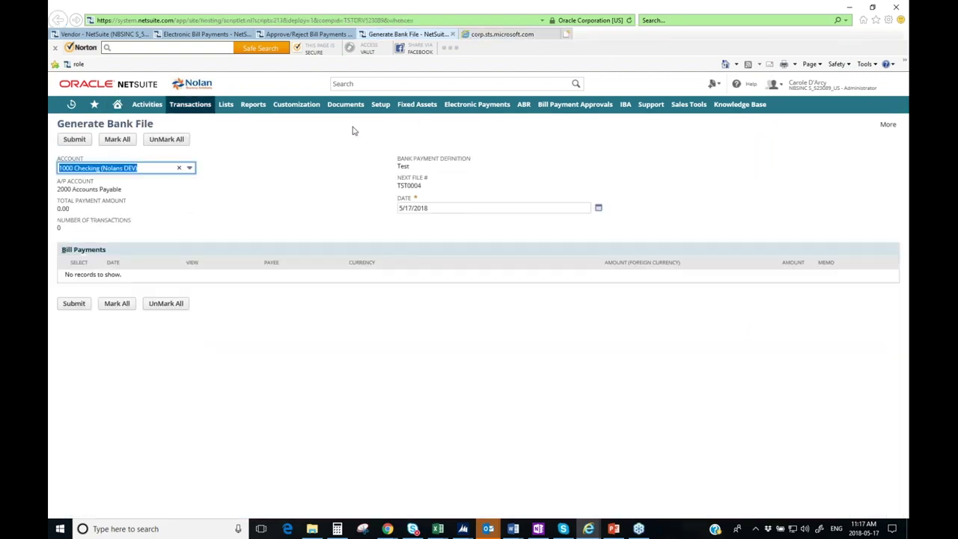
# Switch to the Electronic Bill Payments page and review the bills listed for payment from the 1009 WF Cash account
pyautogui.click(203, 34)
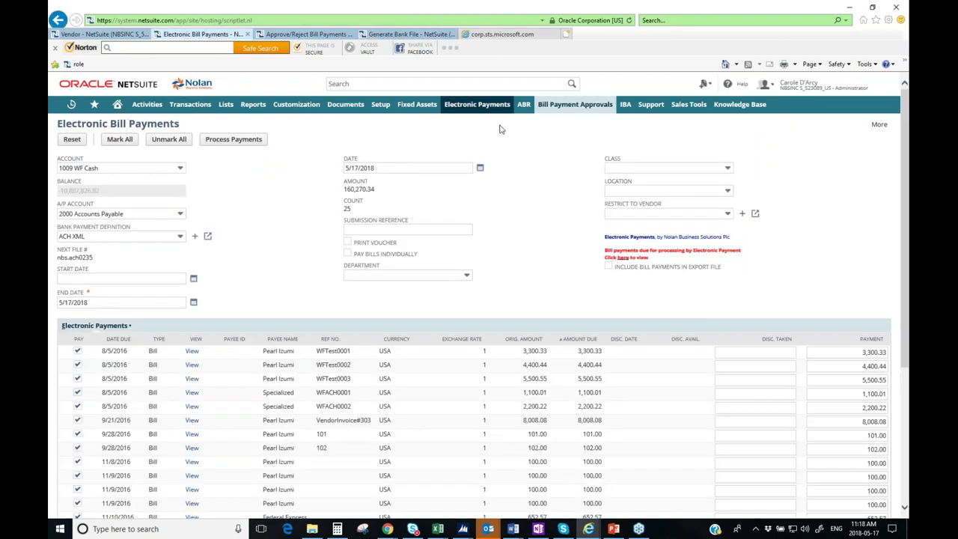
pyautogui.moveTo(498, 110)
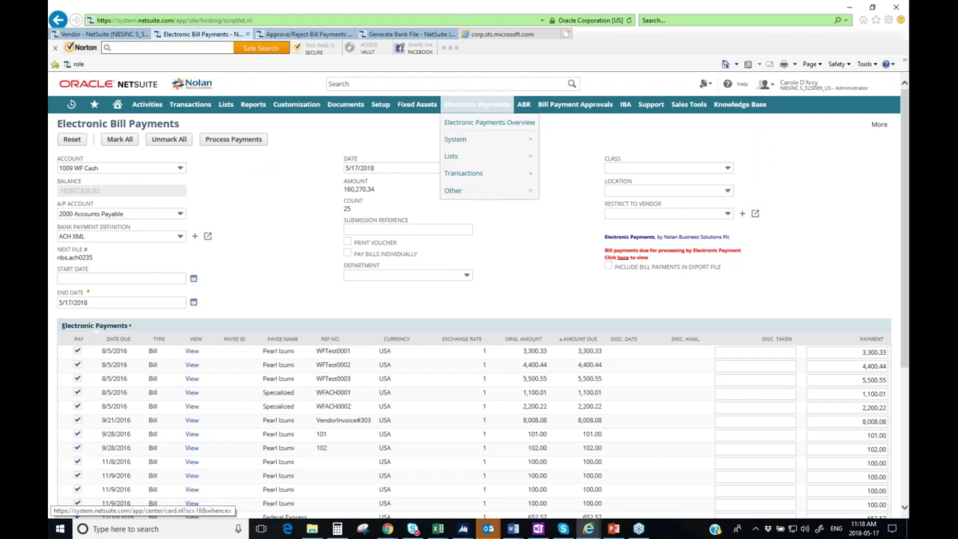
pyautogui.moveTo(496, 179)
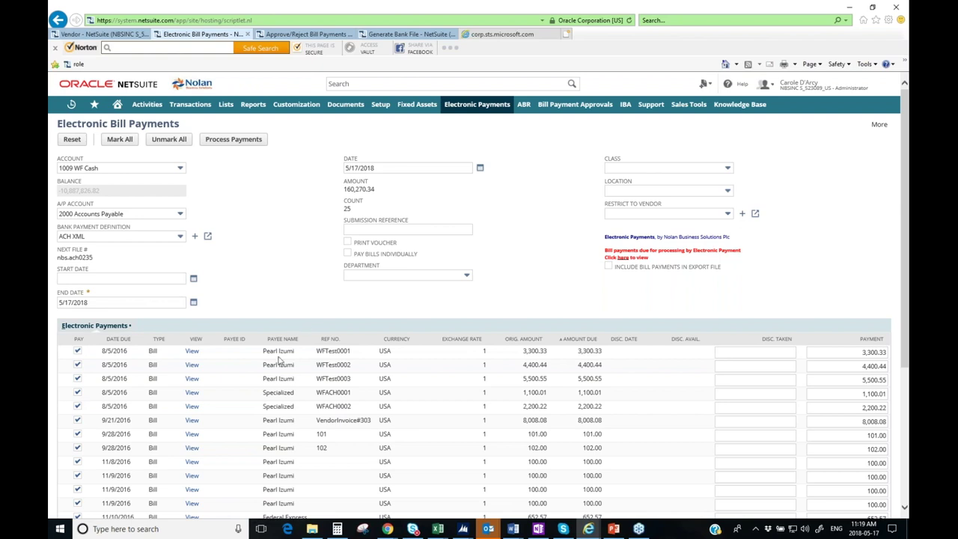
pyautogui.scroll(-4, 239, 317)
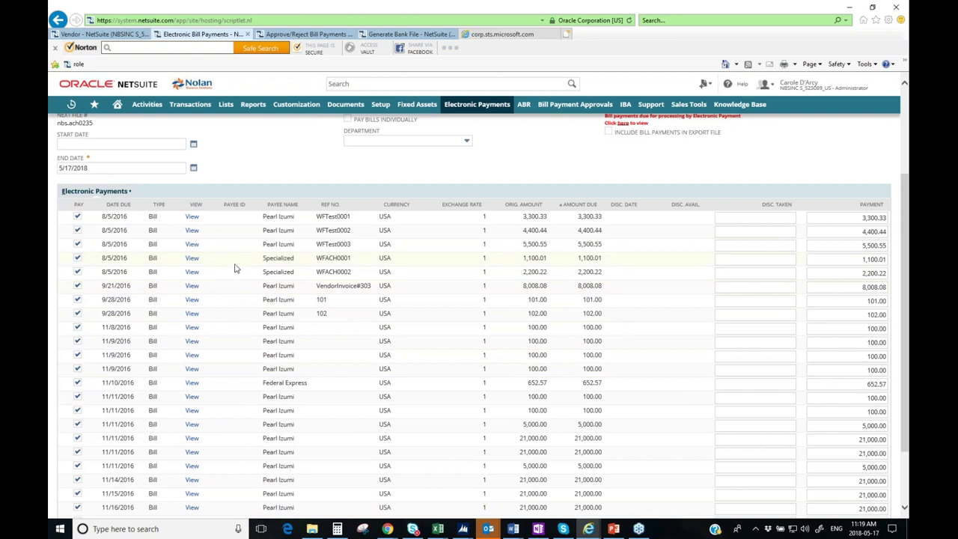
pyautogui.scroll(1, 235, 268)
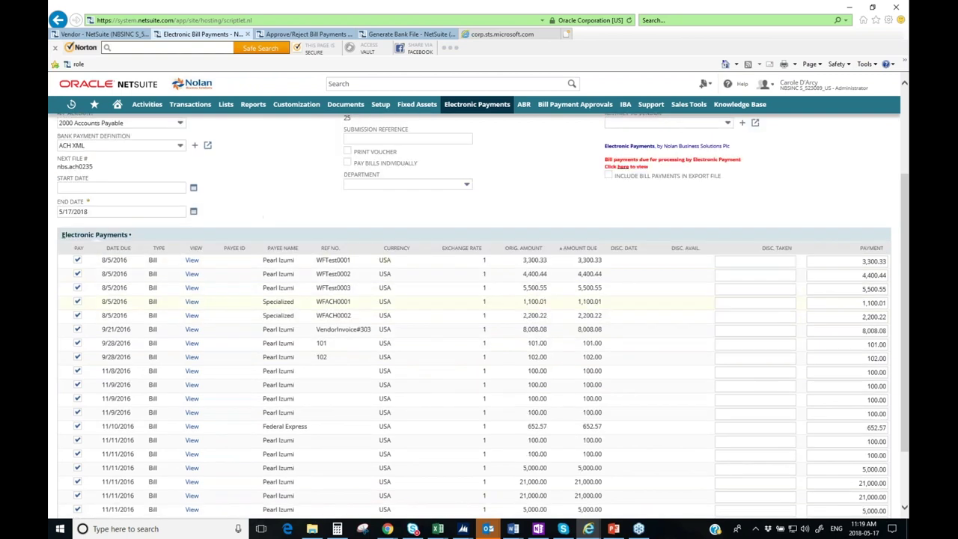
# Review the bills listed for payment and clear the payment selection from all of them
pyautogui.scroll(1, 234, 300)
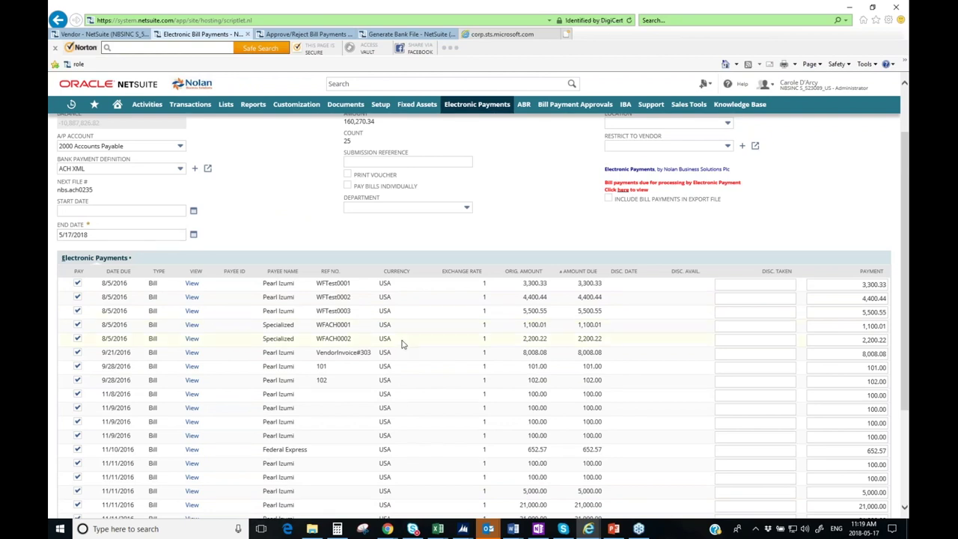
pyautogui.scroll(-1, 400, 343)
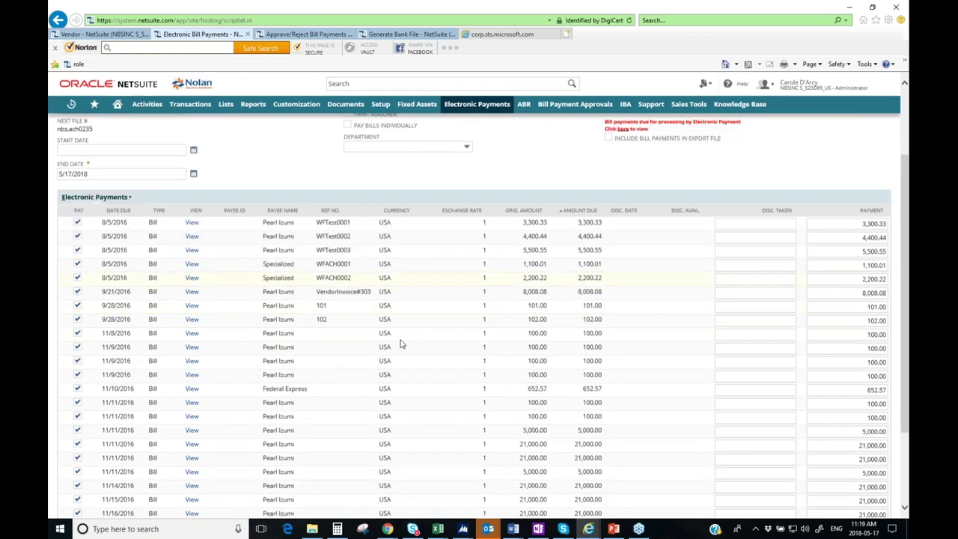
pyautogui.scroll(-2, 404, 343)
pyautogui.scroll(4, 401, 343)
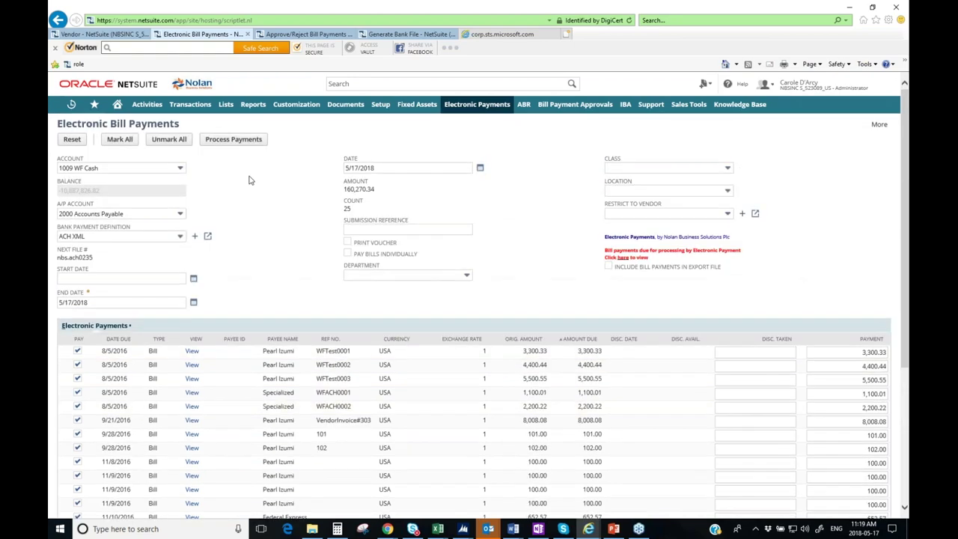
pyautogui.click(165, 141)
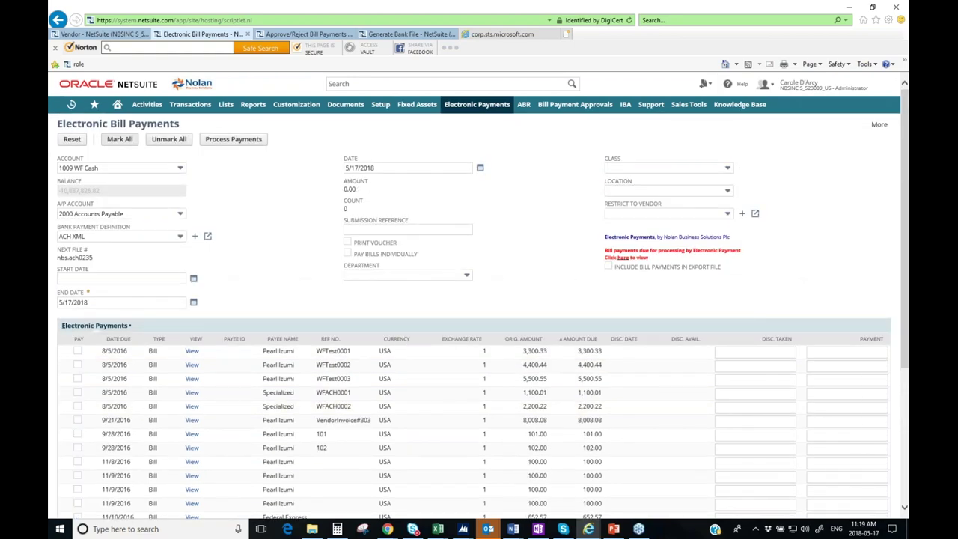
pyautogui.scroll(-1, 242, 251)
pyautogui.scroll(1, 241, 251)
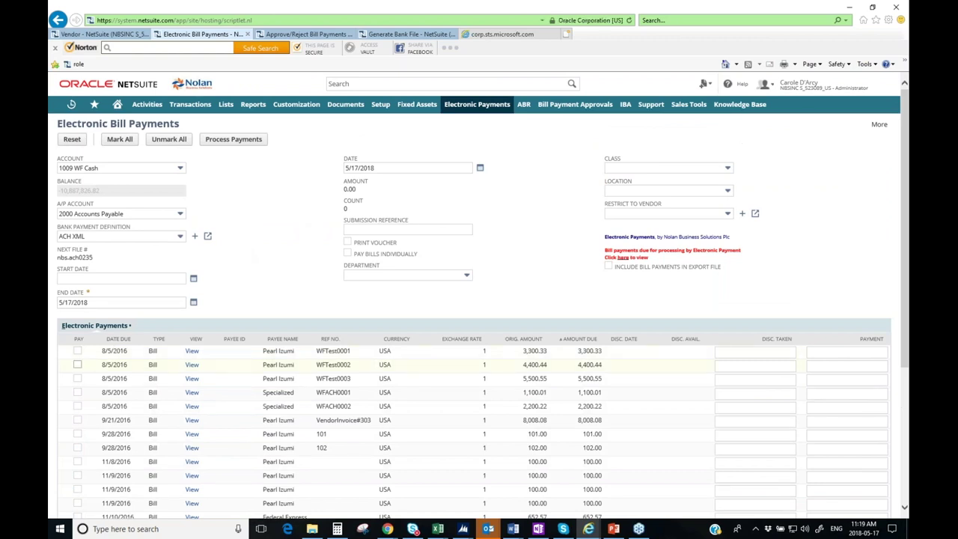
# Select bills WFTest0002, WFTest0003, WFACH0001 and WFACH0002 for payment
pyautogui.click(77, 365)
pyautogui.click(78, 380)
pyautogui.click(78, 392)
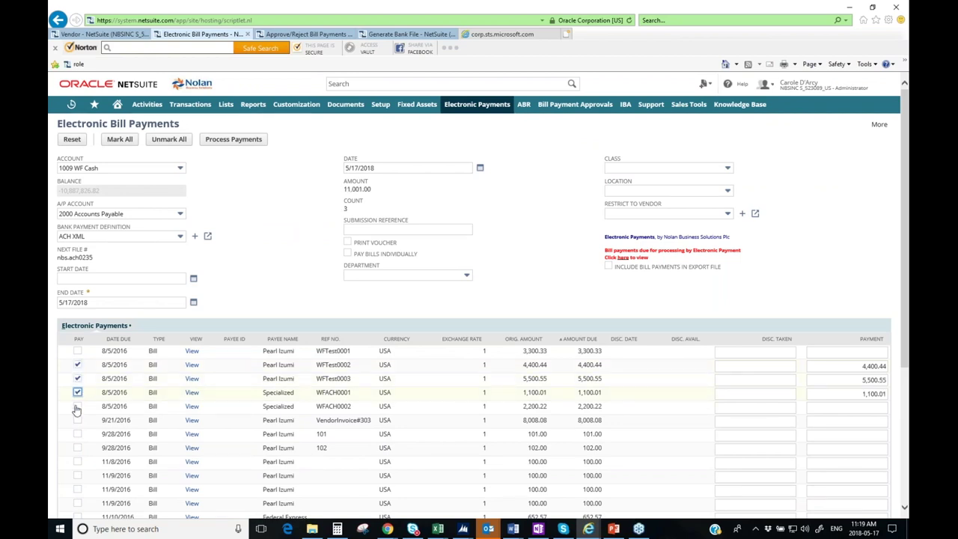
pyautogui.click(77, 407)
# Add the Federal Express bill due 11/10/2016 and the first one due 12/16/2016 to the payment selection
pyautogui.scroll(-2, 115, 433)
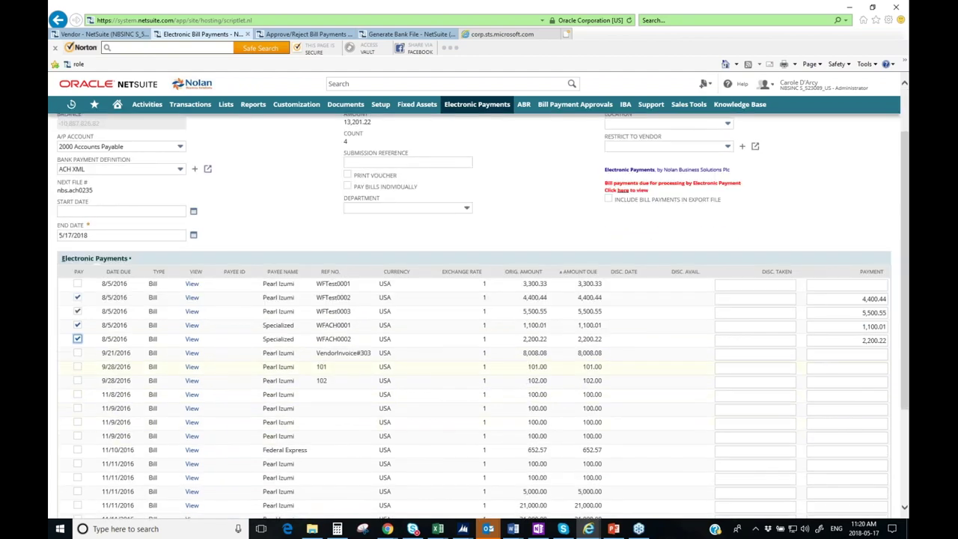
pyautogui.click(78, 451)
pyautogui.scroll(-3, 96, 457)
pyautogui.click(78, 469)
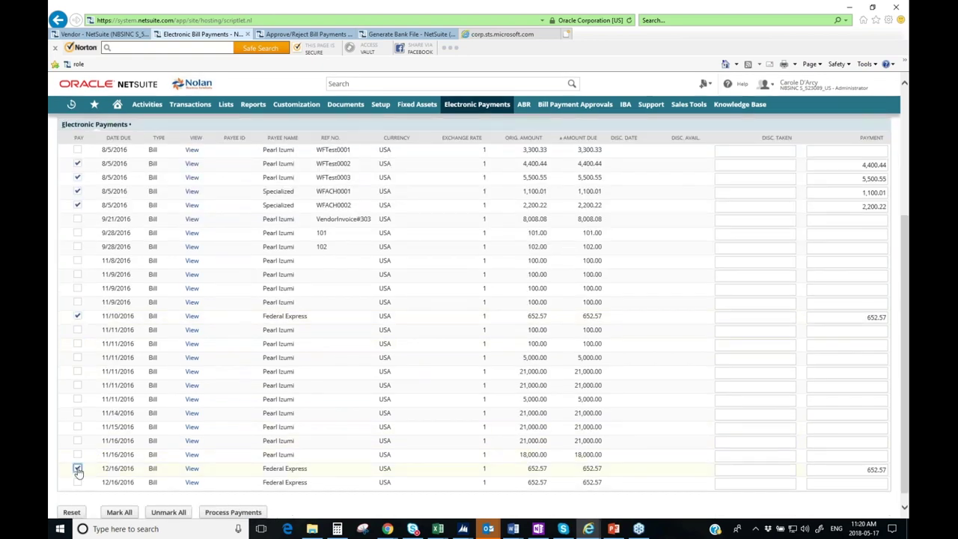
pyautogui.scroll(4, 78, 469)
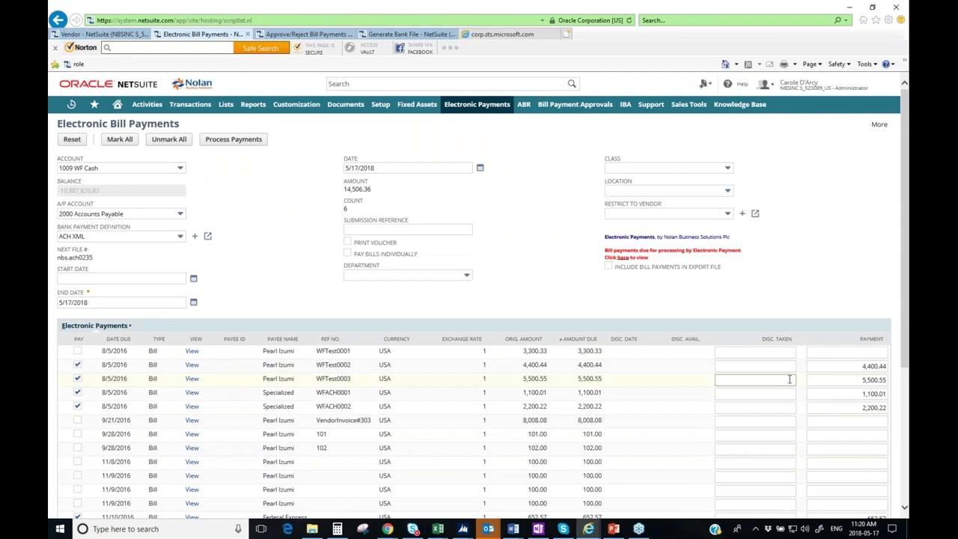
# Set the payment amount of bill WFTest0002 to 4,000.00 as a partial payment
pyautogui.click(860, 367)
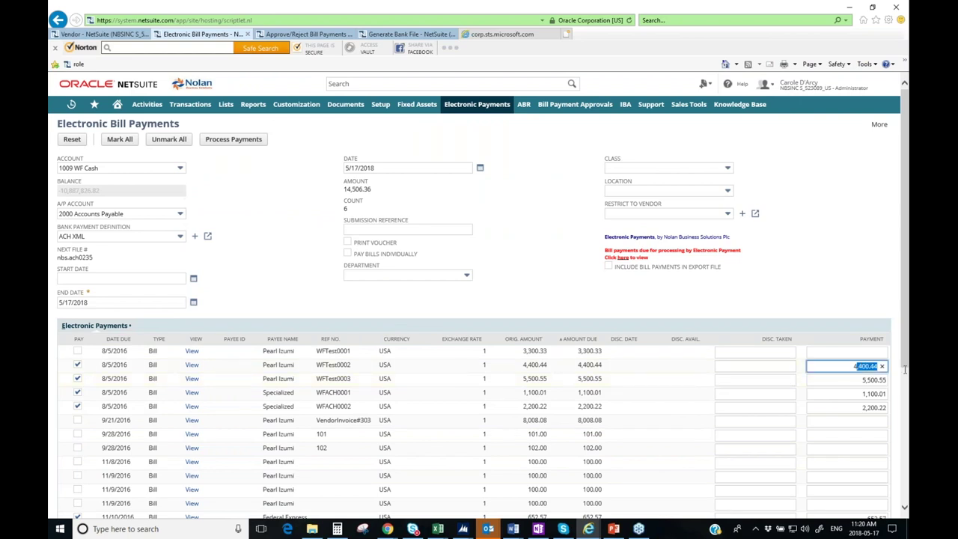
pyautogui.press('BackSpace')
pyautogui.write('400.')
pyautogui.press('BackSpace')
pyautogui.write('0.00')
pyautogui.press('Tab')
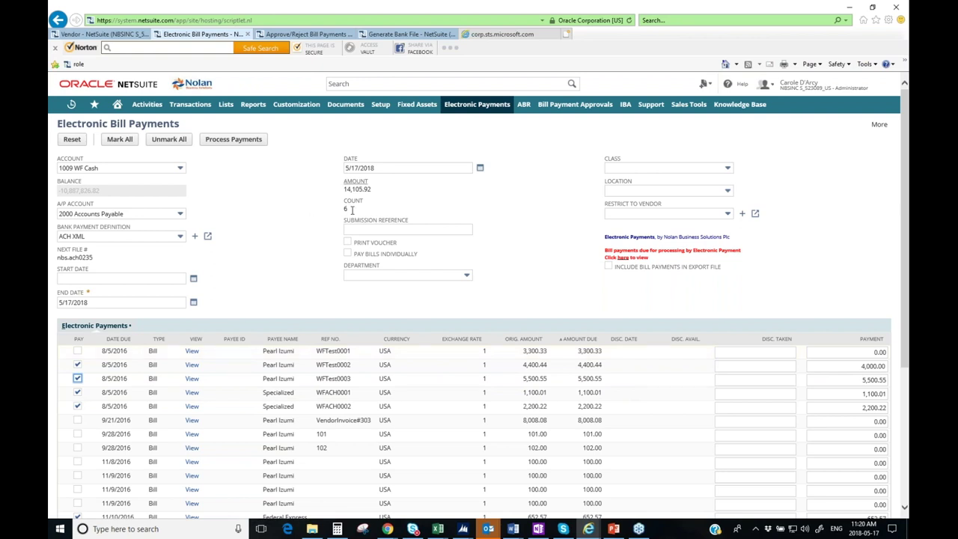
# Show the payment date field, try Payroll as the submission reference, and clear the reference again
pyautogui.click(397, 168)
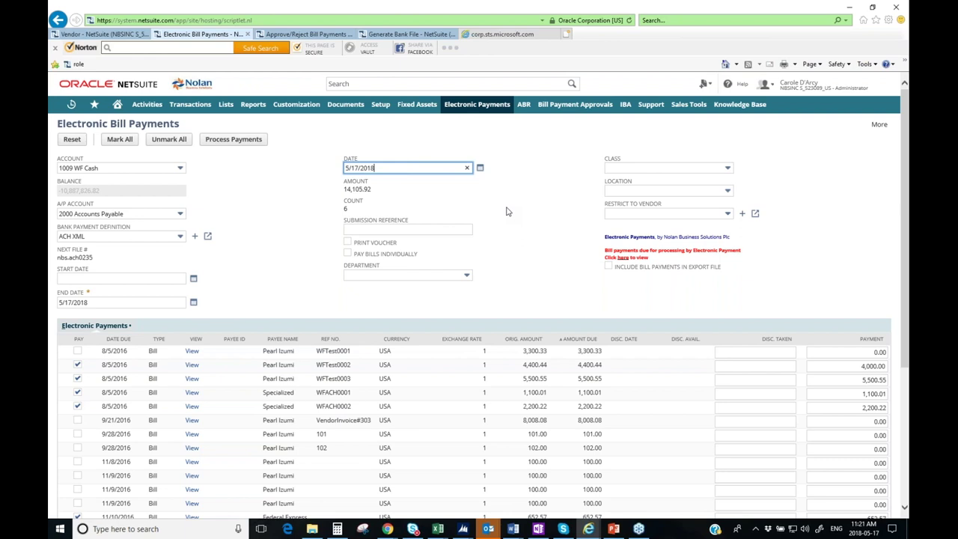
pyautogui.click(394, 230)
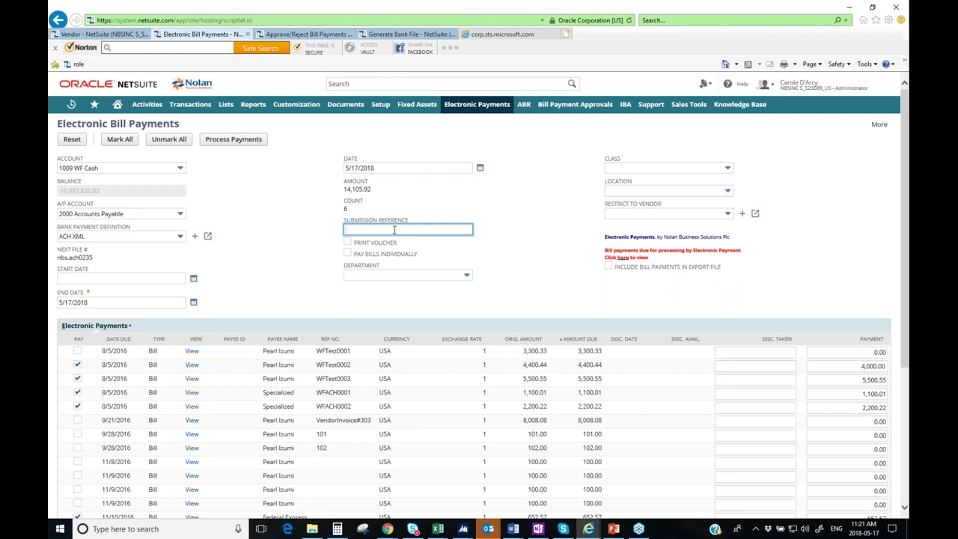
pyautogui.write('Payroll')
pyautogui.press('BackSpace')
pyautogui.press('BackSpace')
pyautogui.press('BackSpace')
pyautogui.press('BackSpace')
pyautogui.press('BackSpace')
pyautogui.press('BackSpace')
pyautogui.press('BackSpace')
pyautogui.press('BackSpace')
pyautogui.press('Tab')
pyautogui.press('space')
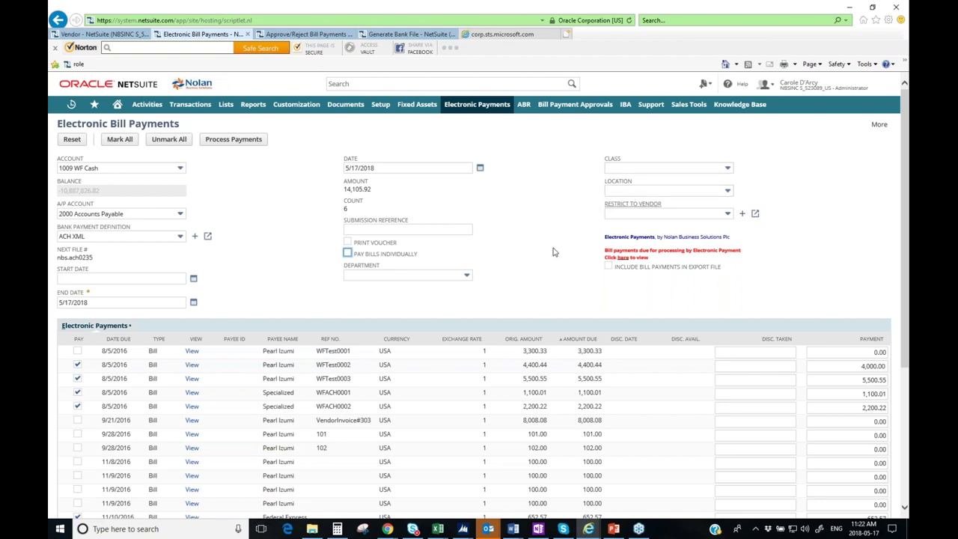
# Review the available departments and the Restrict to Vendor choices without picking any
pyautogui.click(468, 277)
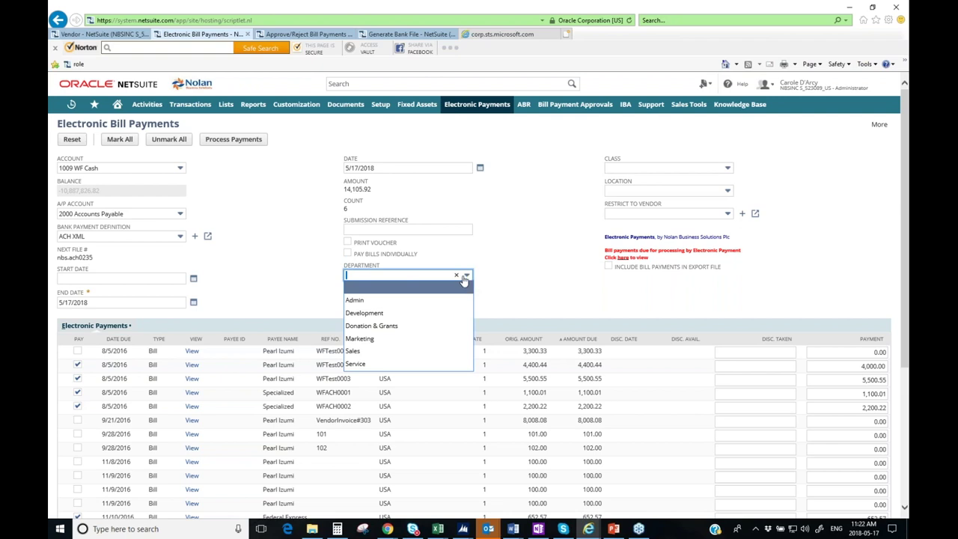
pyautogui.click(467, 278)
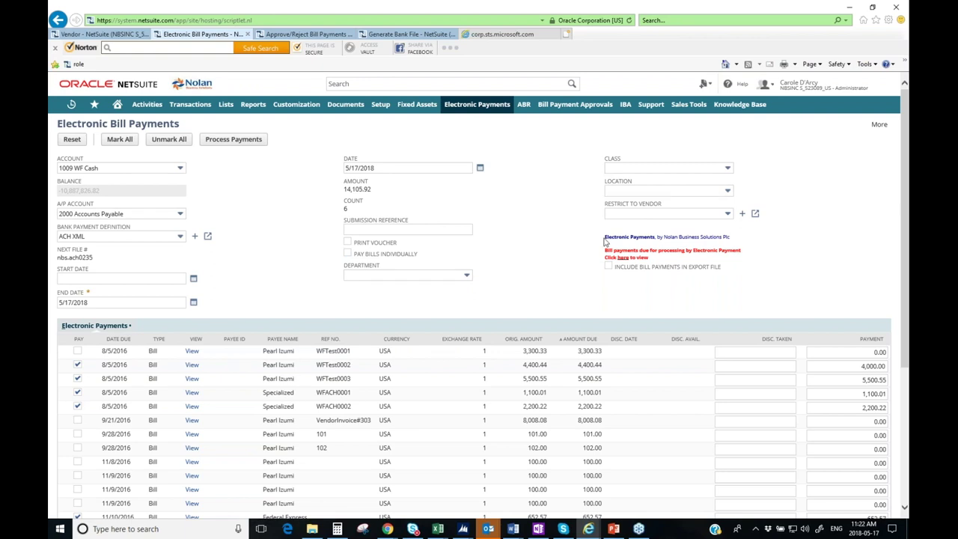
pyautogui.click(689, 217)
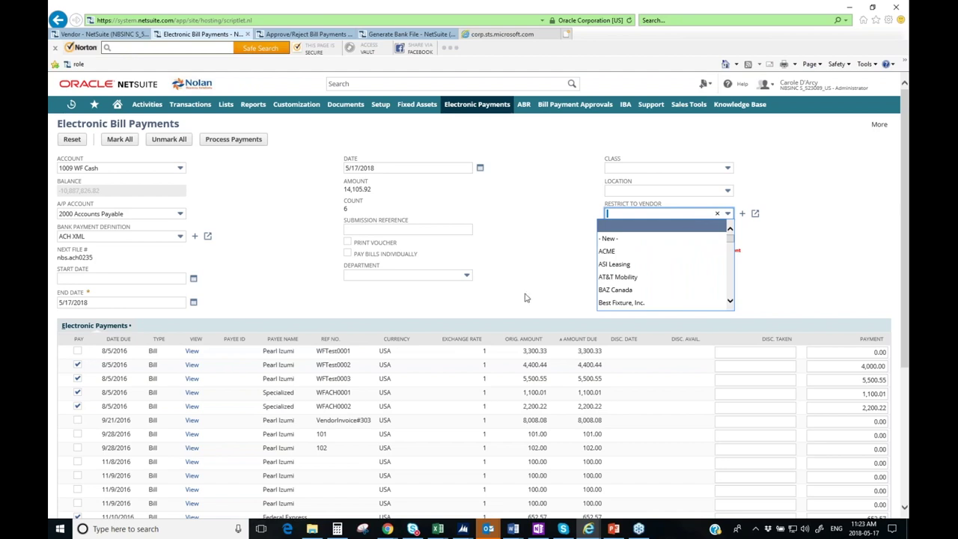
pyautogui.click(524, 270)
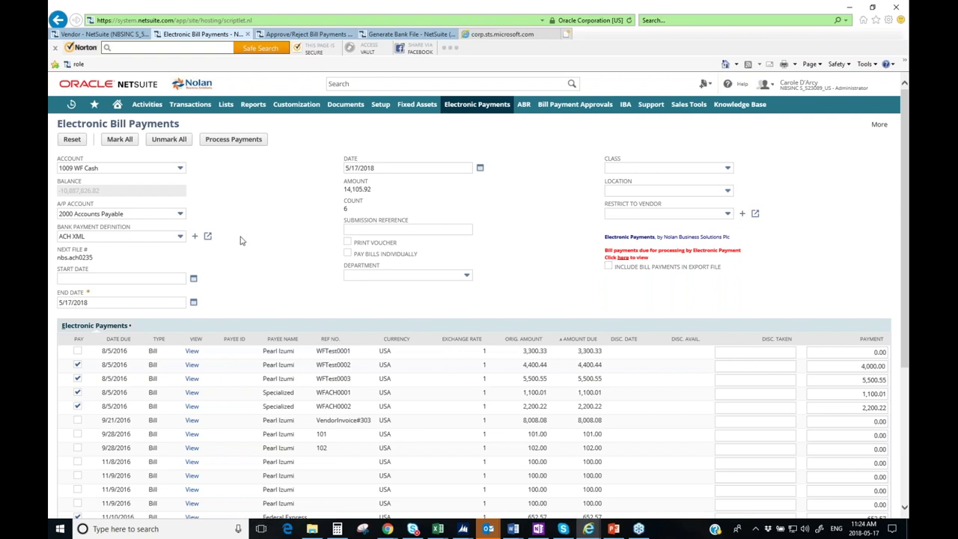
# Check the selected bills, process their electronic payments, and refresh the payment status
pyautogui.scroll(-3, 242, 239)
pyautogui.scroll(-2, 241, 244)
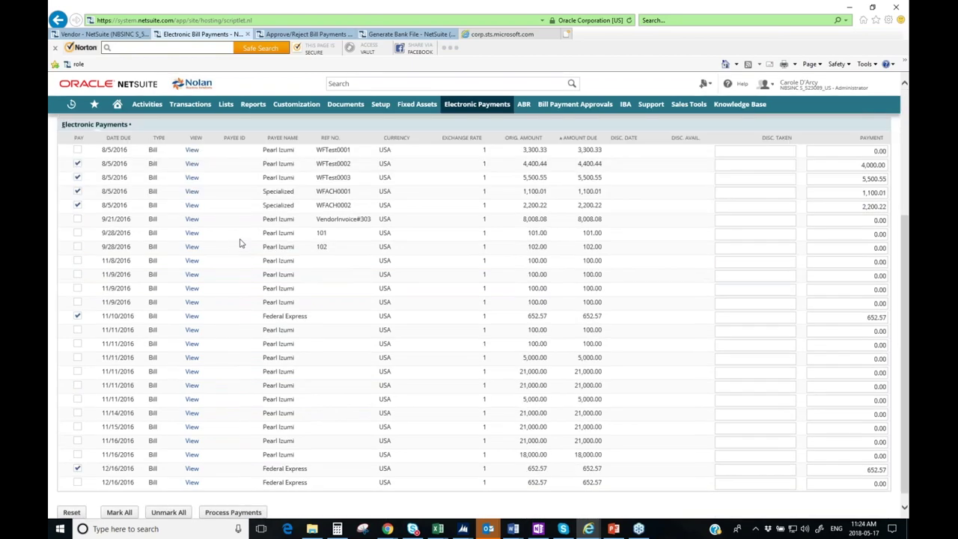
pyautogui.scroll(5, 274, 237)
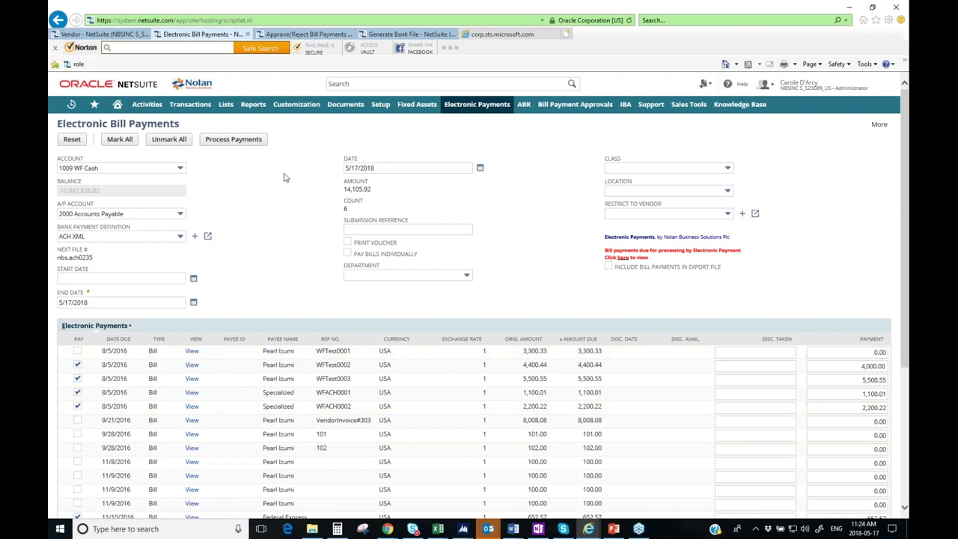
pyautogui.click(234, 140)
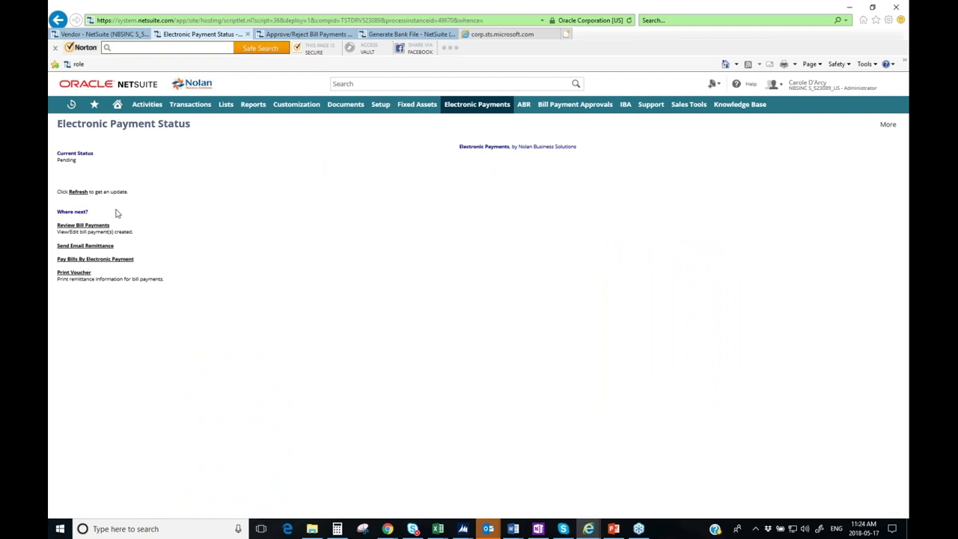
pyautogui.click(78, 193)
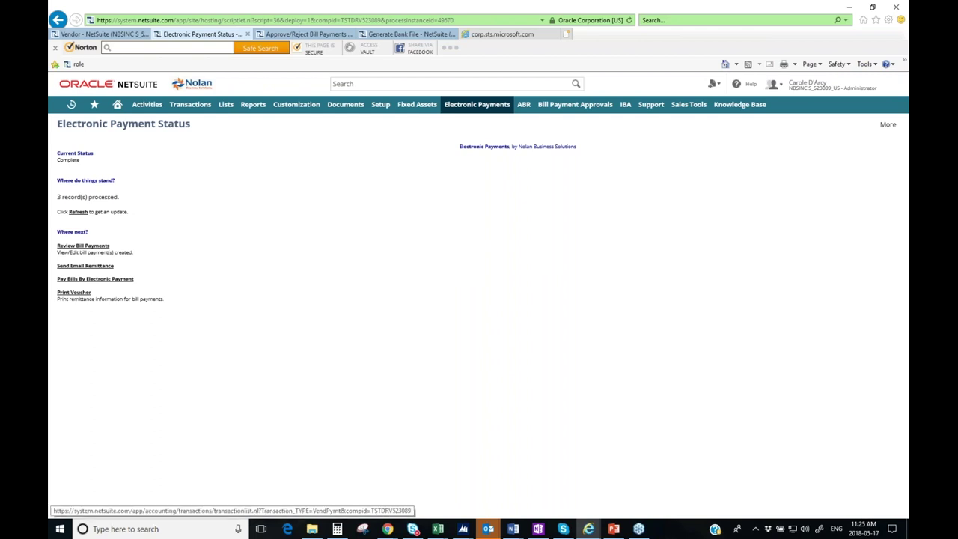
# Open the list of created bill payments in a separate browser tab and switch to it
pyautogui.rightClick(60, 246)
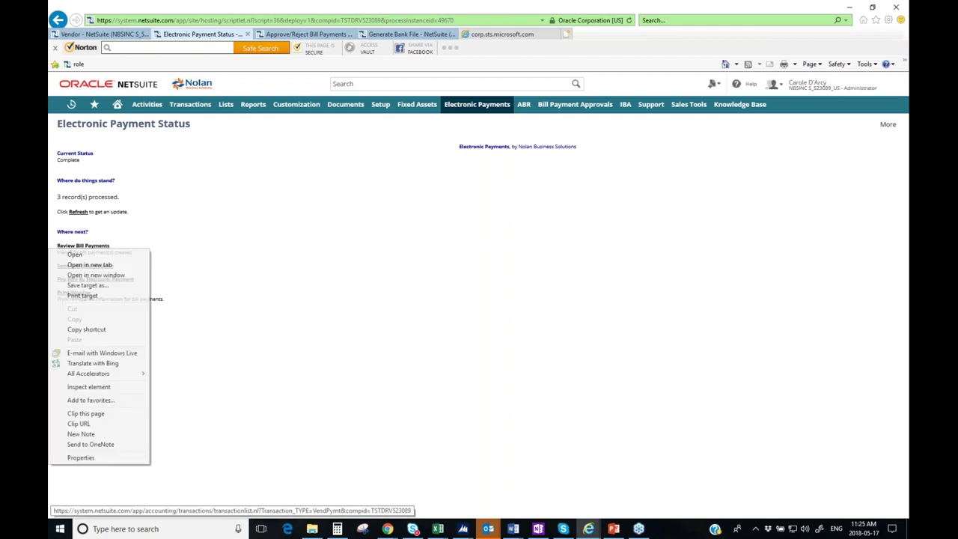
pyautogui.click(90, 265)
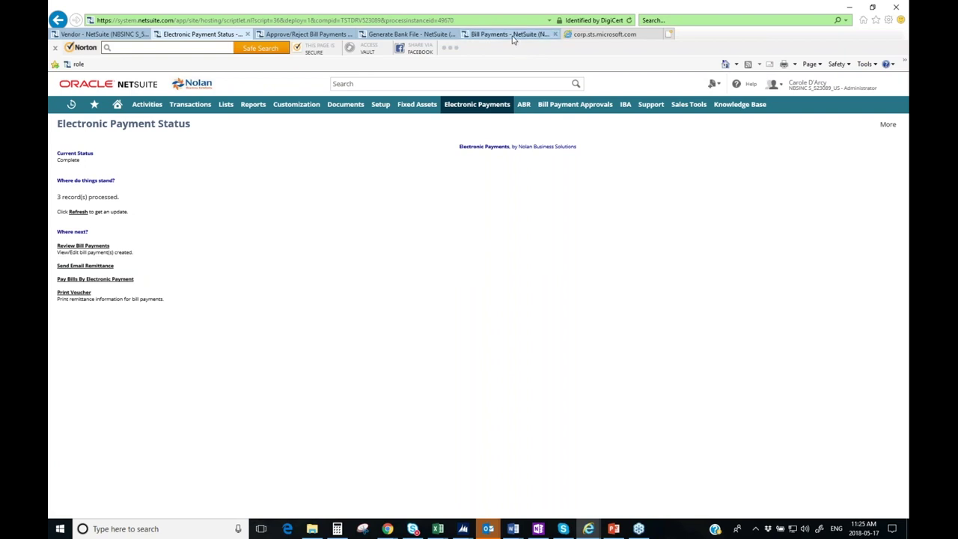
pyautogui.click(513, 36)
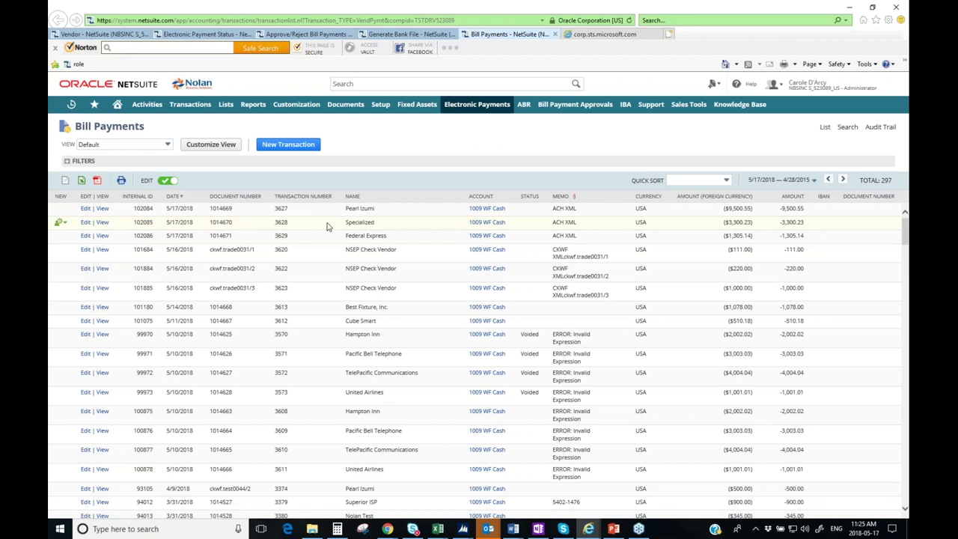
# Open the new Specialized bill payment for editing and examine its payment reference, applied bills and custom payment fields, including approval status
pyautogui.moveTo(353, 225)
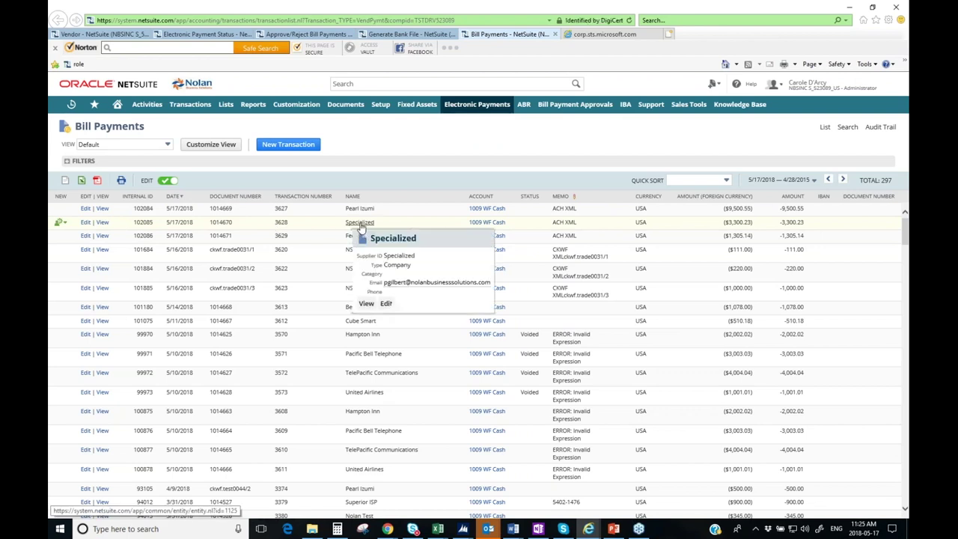
pyautogui.click(83, 224)
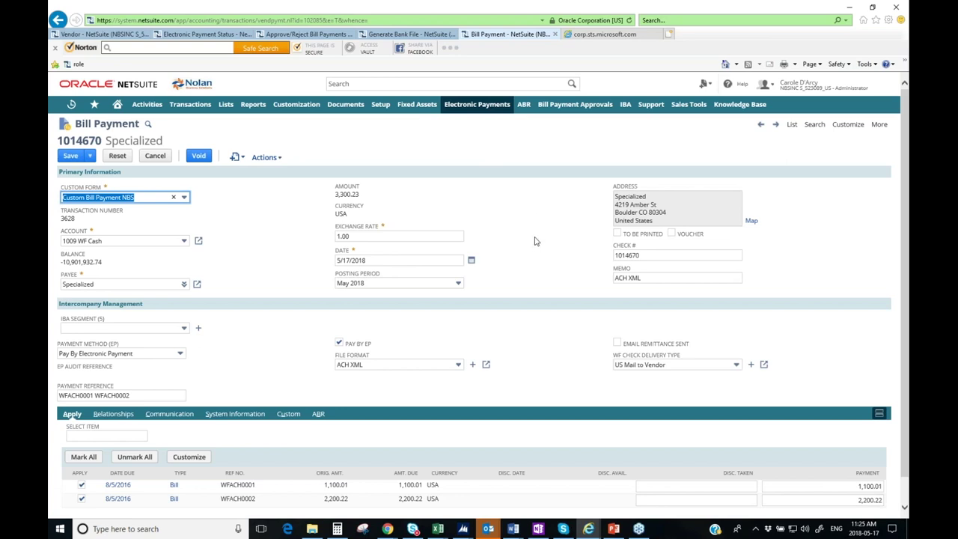
pyautogui.scroll(-1, 536, 239)
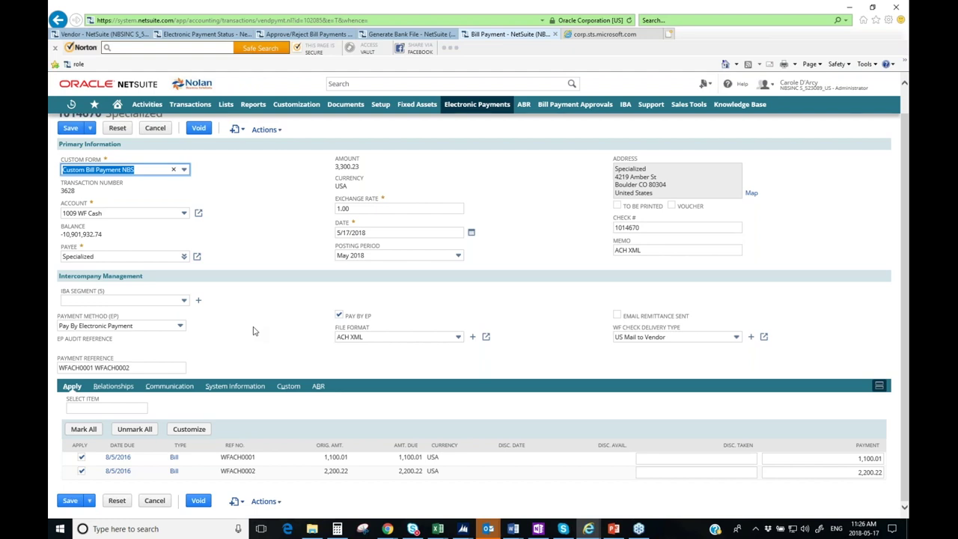
pyautogui.click(288, 386)
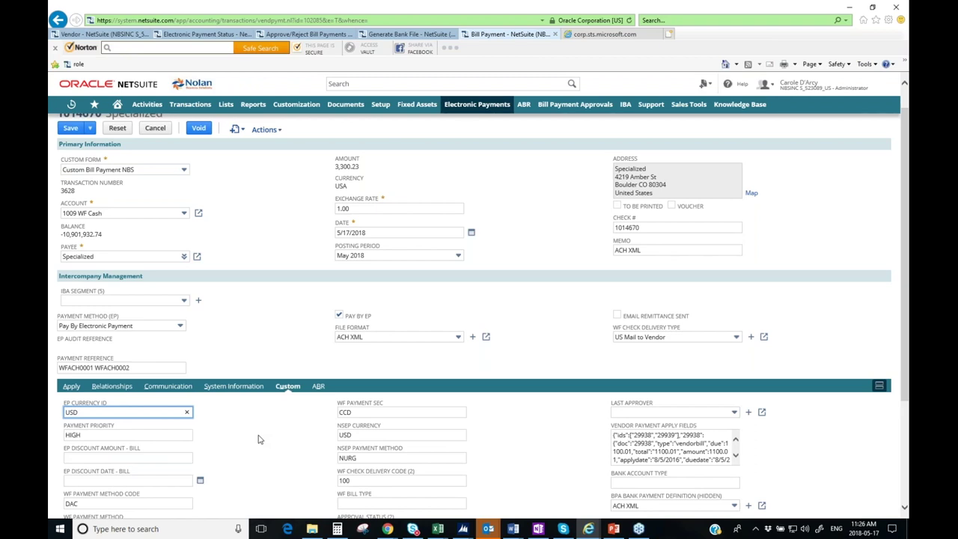
pyautogui.scroll(-3, 255, 439)
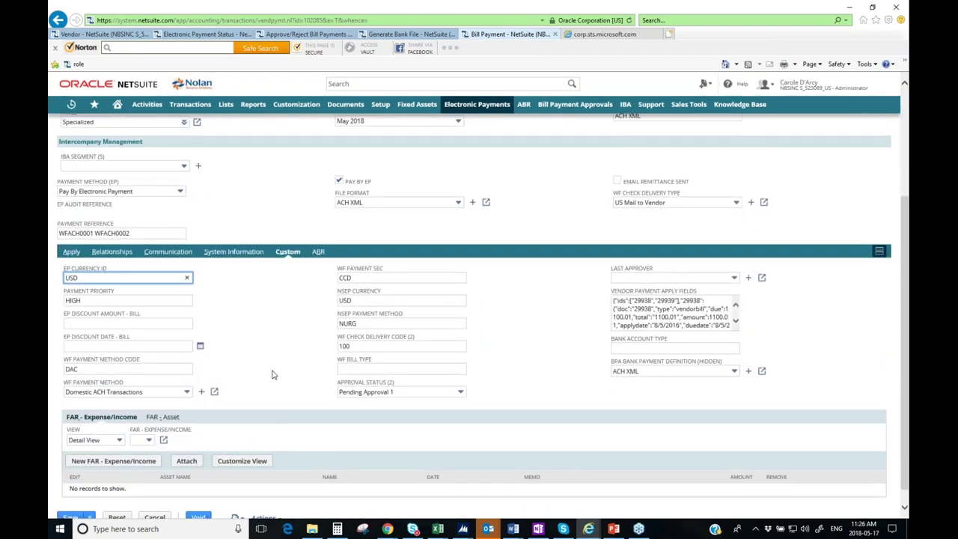
pyautogui.scroll(-1, 273, 374)
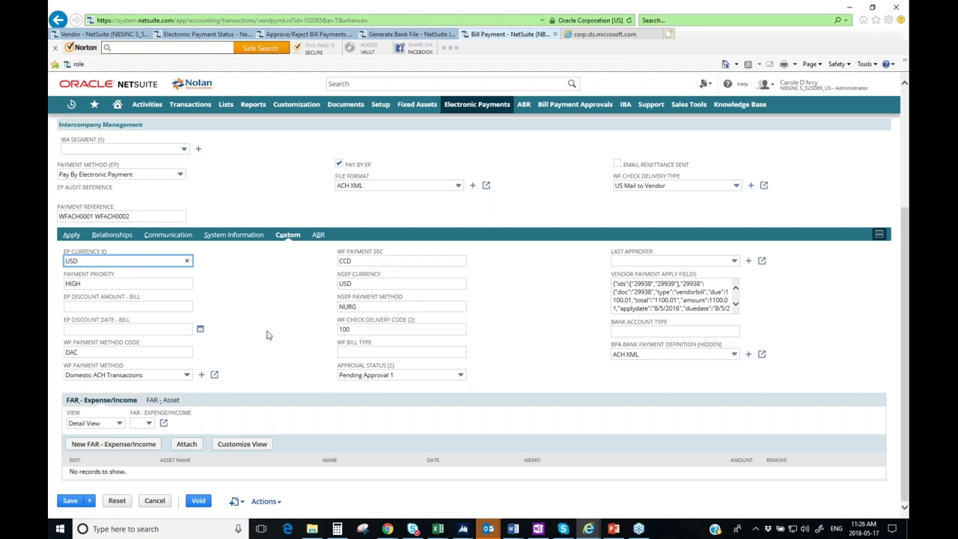
pyautogui.scroll(3, 268, 335)
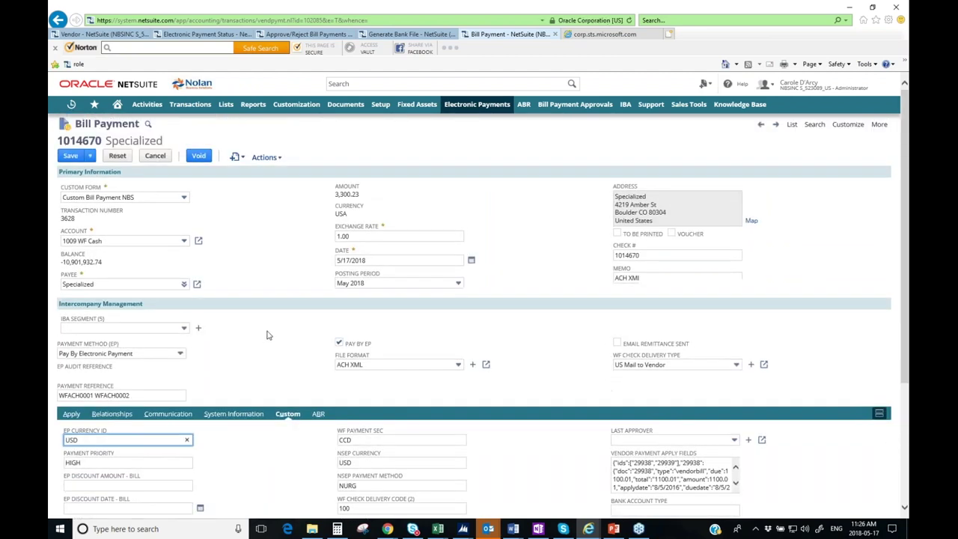
# Switch to the Approve/Reject Bill Payments page and show the transaction options under Bill Payment Approvals
pyautogui.click(299, 35)
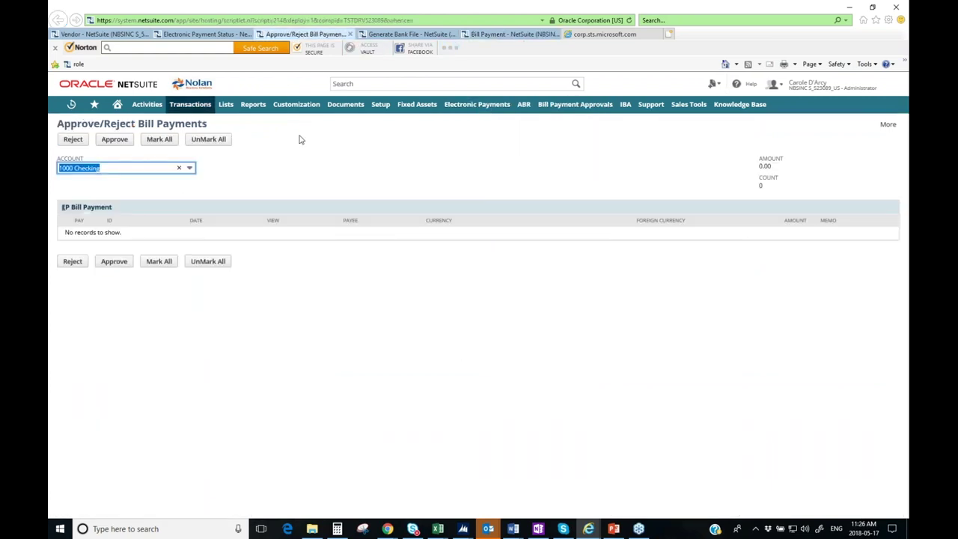
pyautogui.moveTo(562, 108)
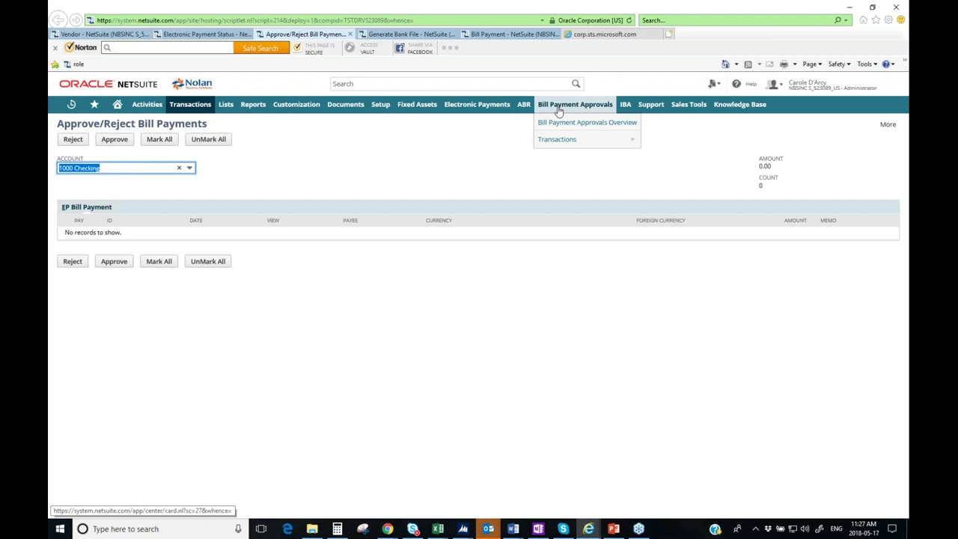
pyautogui.moveTo(564, 146)
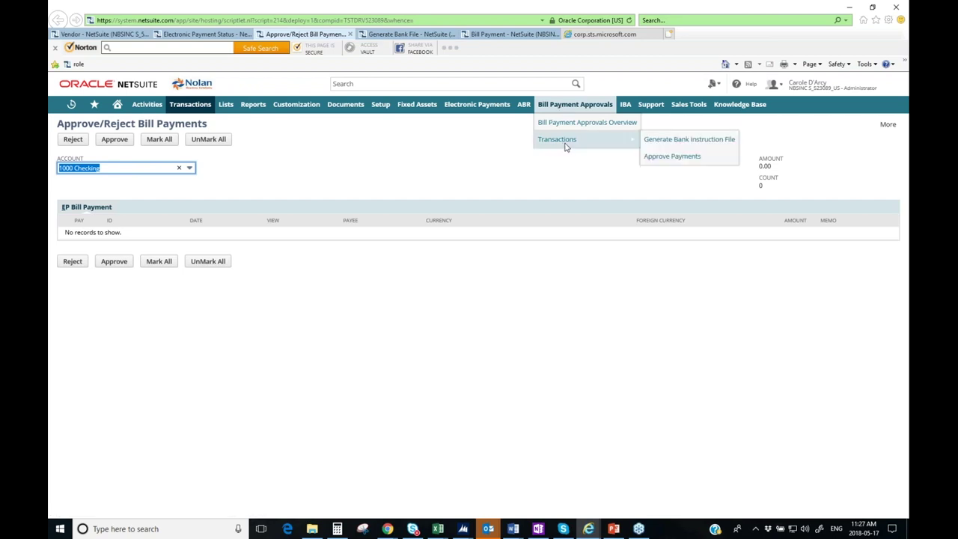
# List the bill payments awaiting approval for the 1009 WF Cash account
pyautogui.click(432, 164)
pyautogui.click(191, 170)
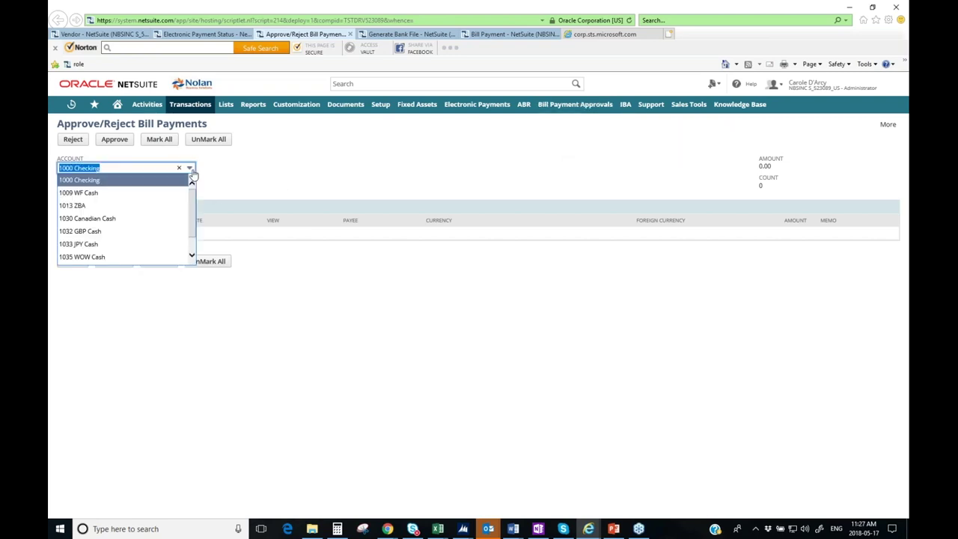
pyautogui.press('Return')
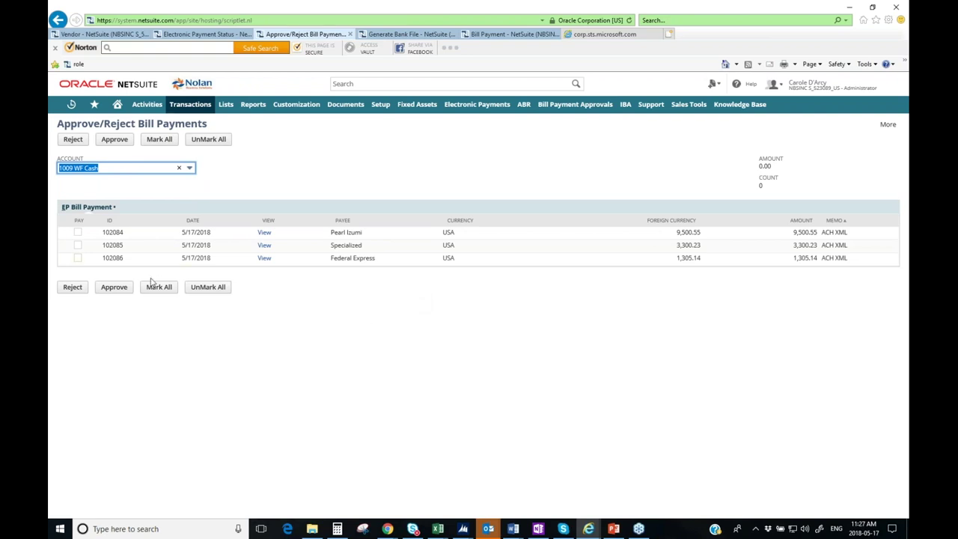
# Mark the Federal Express, Specialized and Pearl Izumi bill payments and approve them
pyautogui.click(78, 259)
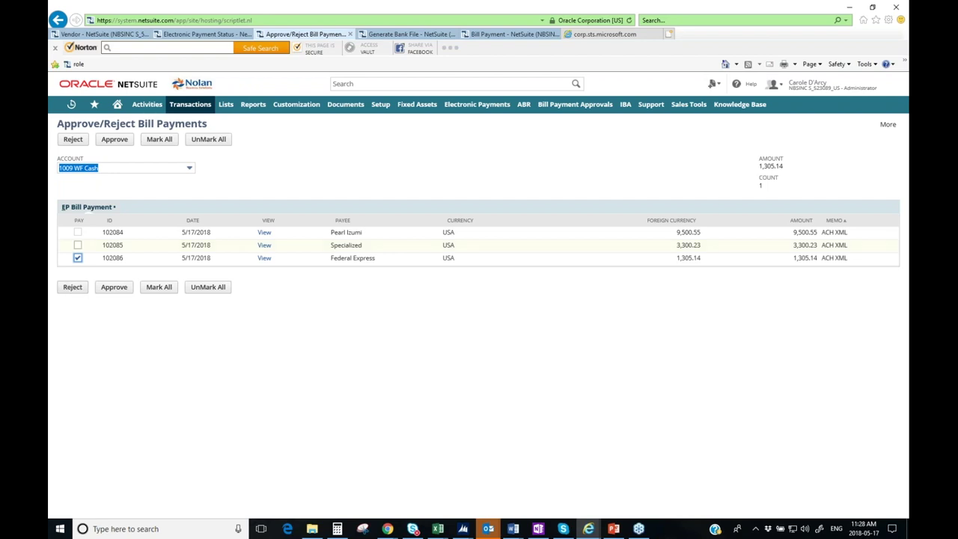
pyautogui.click(78, 245)
pyautogui.click(78, 233)
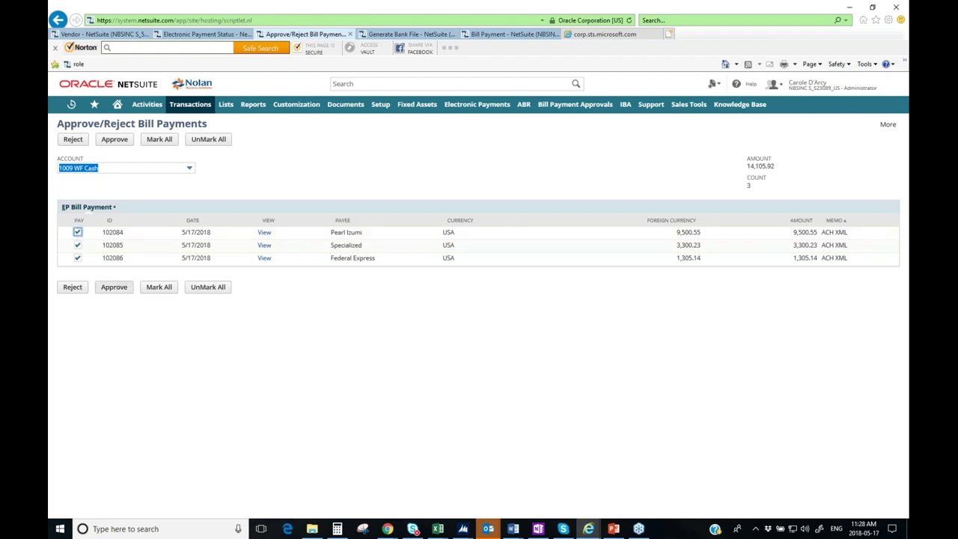
pyautogui.click(117, 291)
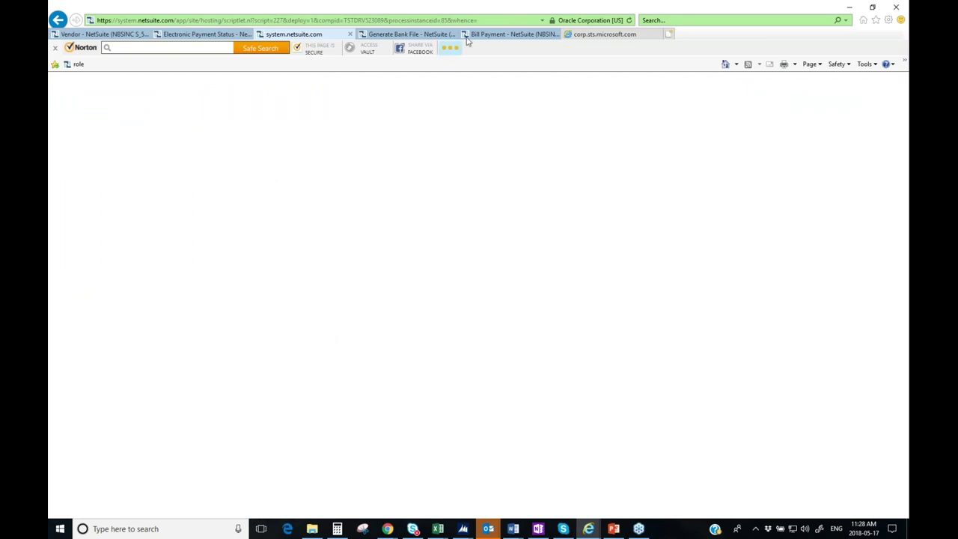
# Return to the open Specialized bill payment and examine its custom fields, including approval status and last approver
pyautogui.click(495, 34)
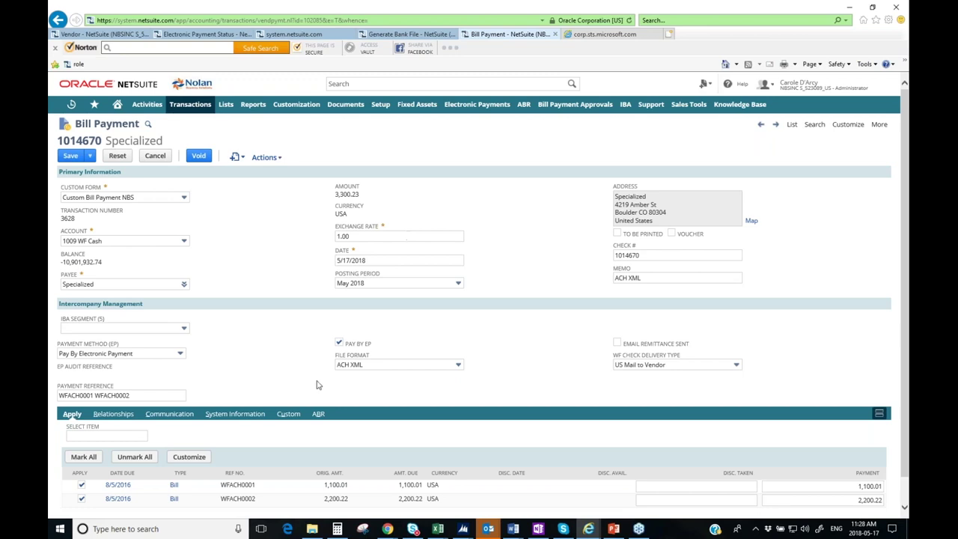
pyautogui.scroll(-1, 546, 321)
pyautogui.click(291, 387)
pyautogui.scroll(-2, 357, 383)
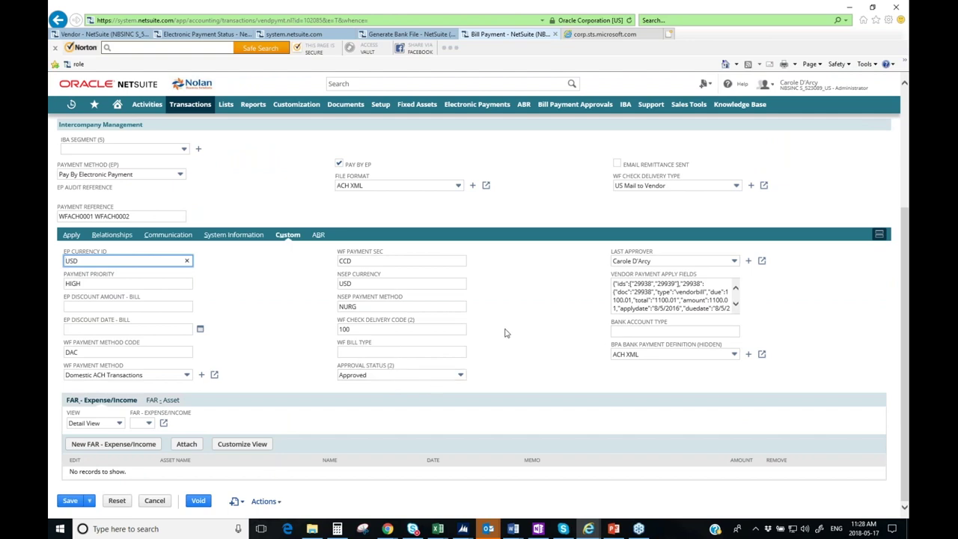
pyautogui.scroll(3, 505, 332)
pyautogui.moveTo(575, 104)
pyautogui.moveTo(570, 139)
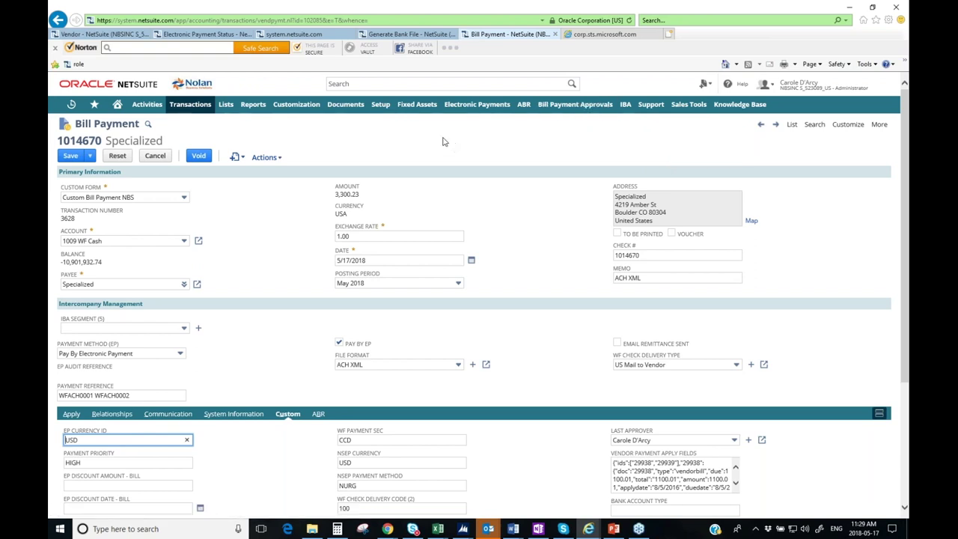
# Switch to the Generate Bank File page and choose the 1009 WF Cash (ACHWF Demo Account) account
pyautogui.click(408, 34)
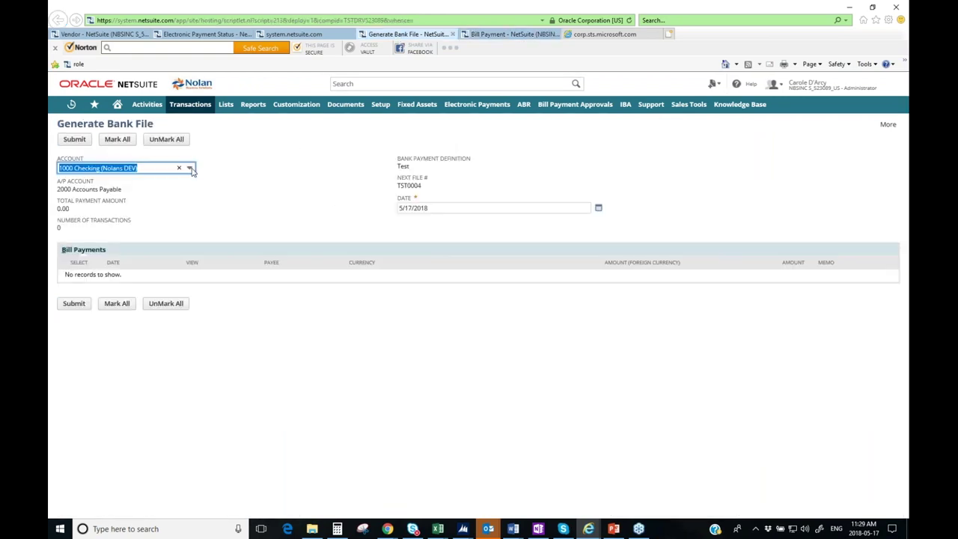
pyautogui.click(189, 168)
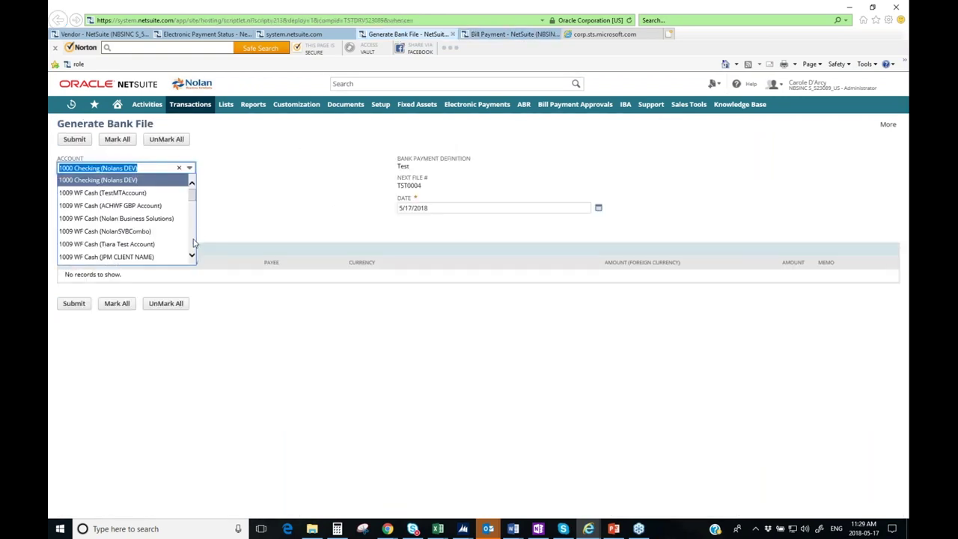
pyautogui.scroll(-2, 193, 244)
pyautogui.scroll(-2, 193, 247)
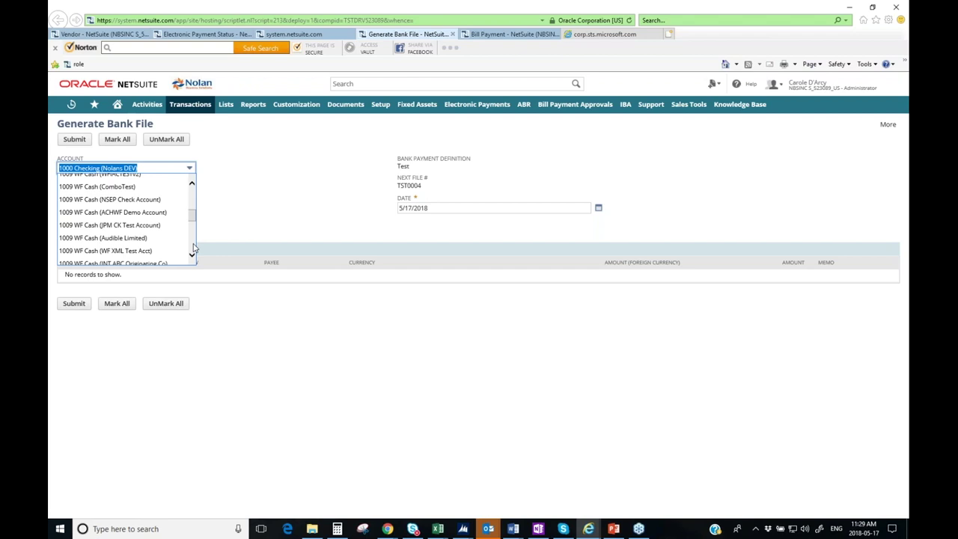
pyautogui.click(157, 213)
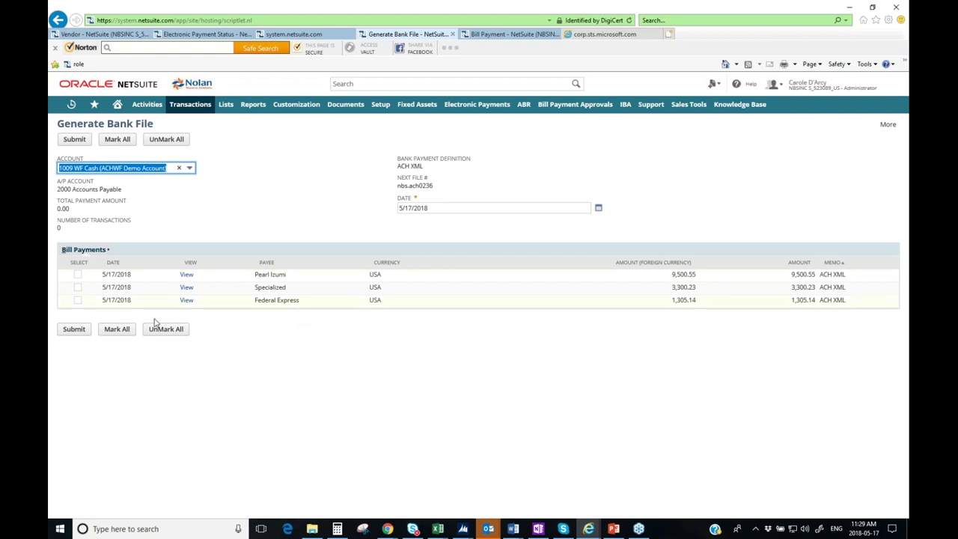
# Select the Federal Express, Specialized and Pearl Izumi payments and submit them for bank file generation
pyautogui.click(77, 300)
pyautogui.click(77, 288)
pyautogui.click(78, 274)
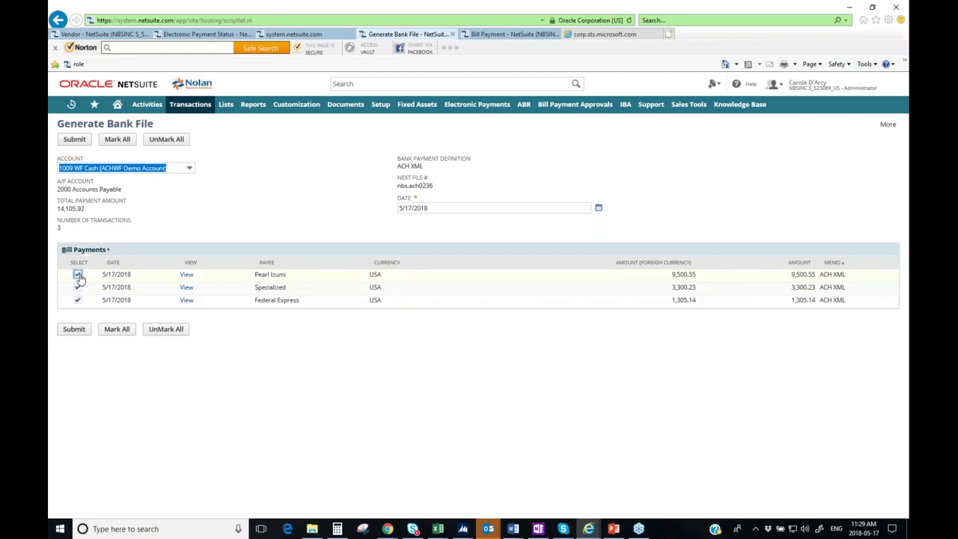
pyautogui.click(74, 329)
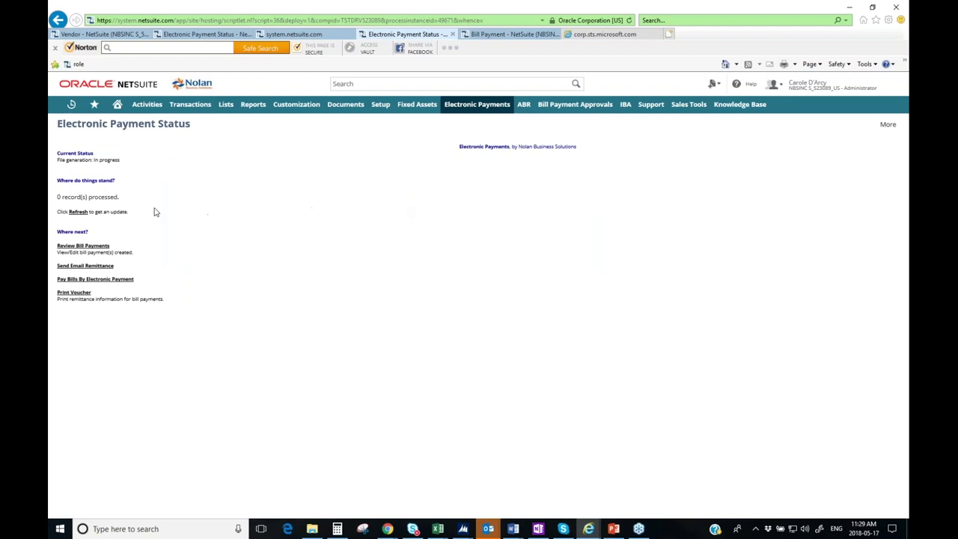
# Refresh the Electronic Payment Status page repeatedly to follow the bank file generation
pyautogui.click(78, 212)
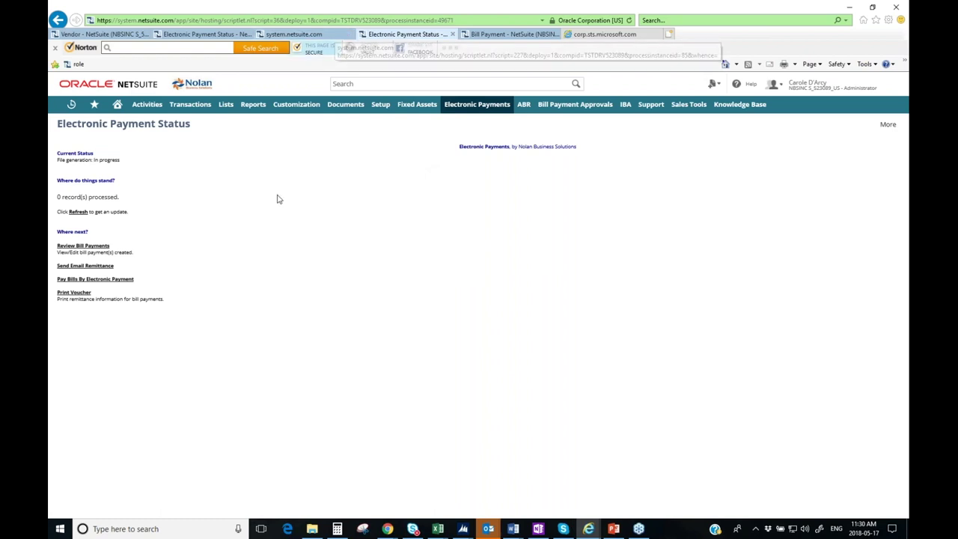
pyautogui.click(79, 212)
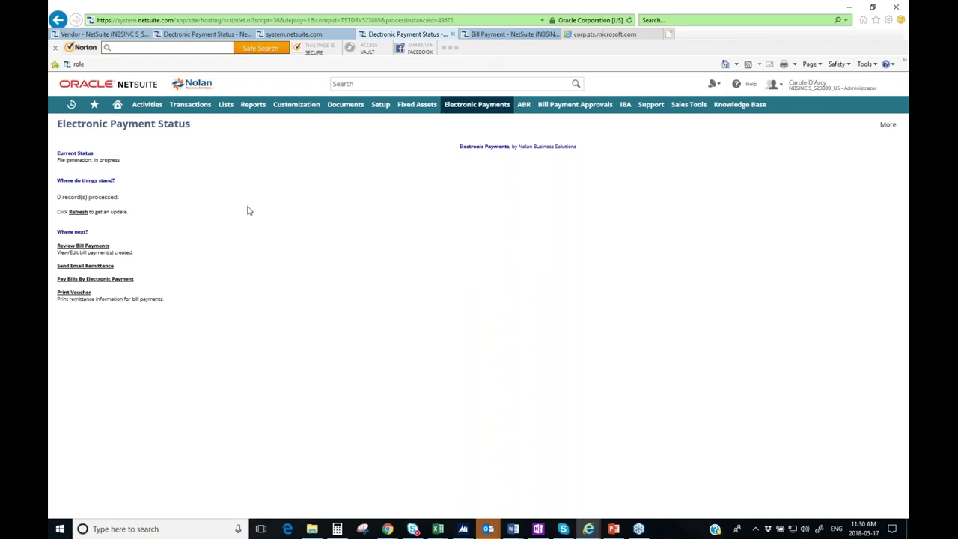
pyautogui.click(78, 213)
pyautogui.click(80, 212)
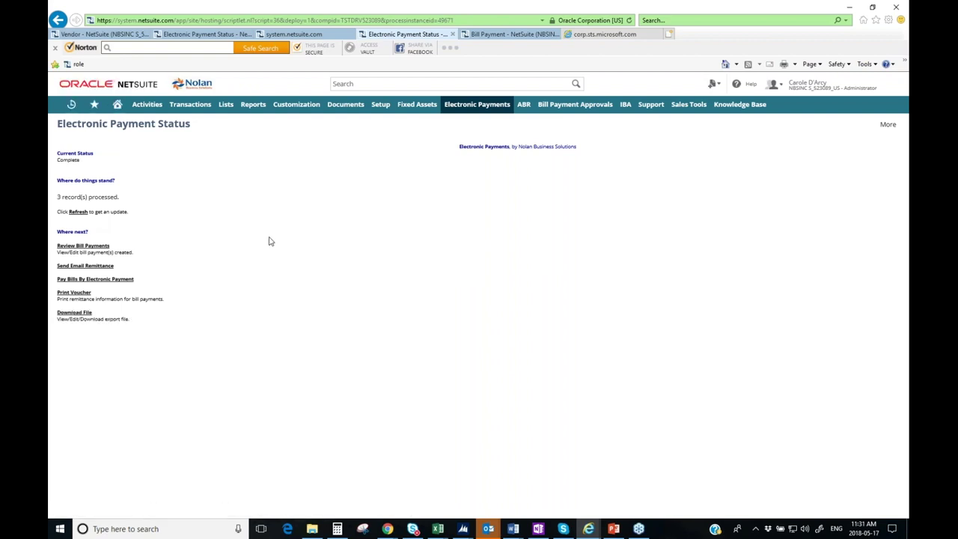
# Go to the File Cabinet and open the NSEP folder
pyautogui.moveTo(337, 108)
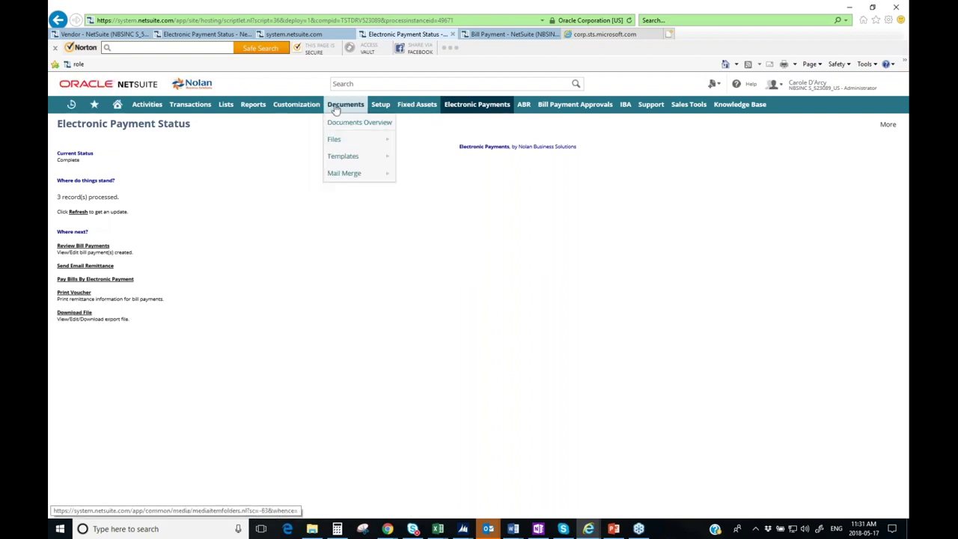
pyautogui.moveTo(352, 141)
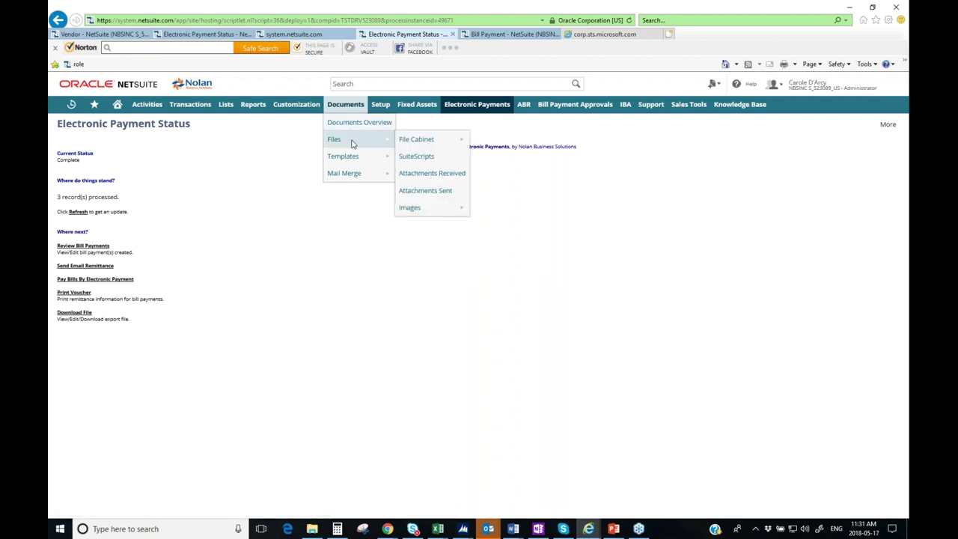
pyautogui.moveTo(435, 143)
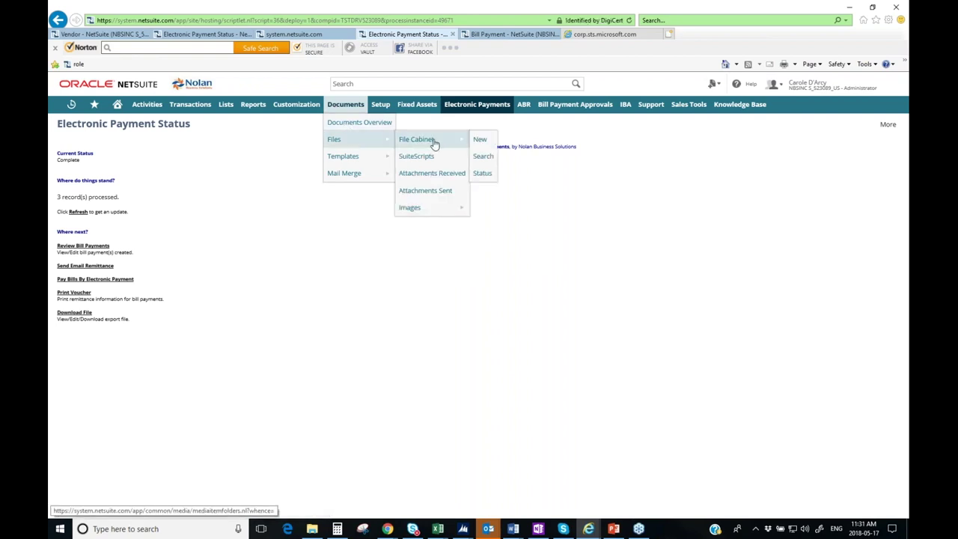
pyautogui.click(435, 142)
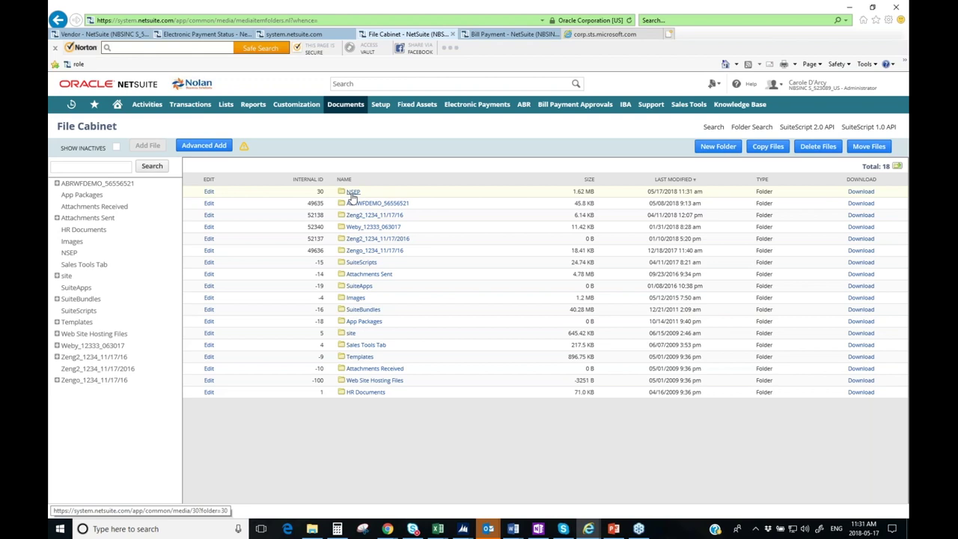
pyautogui.click(353, 192)
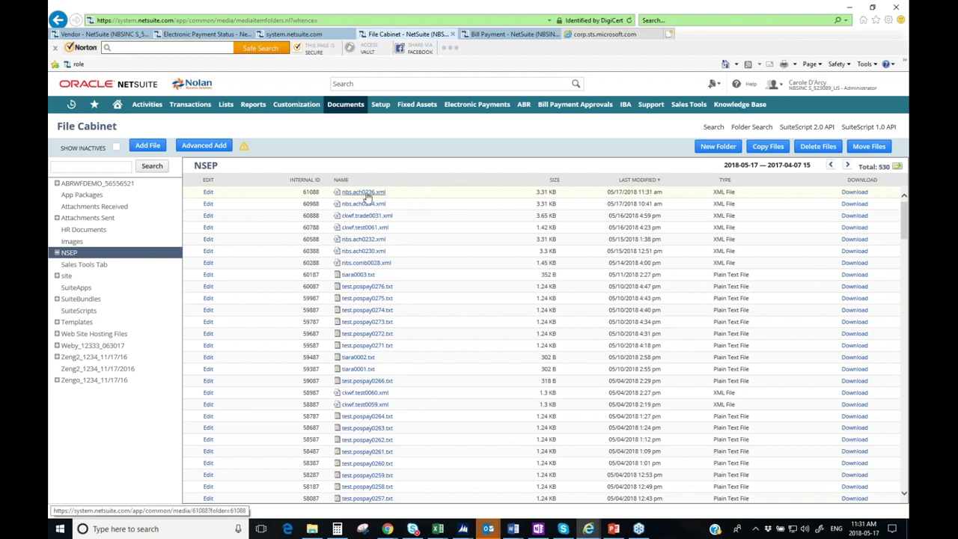
# Download the generated bank file nbs.ach0236.xml and open it in a maximized Notepad window
pyautogui.click(855, 193)
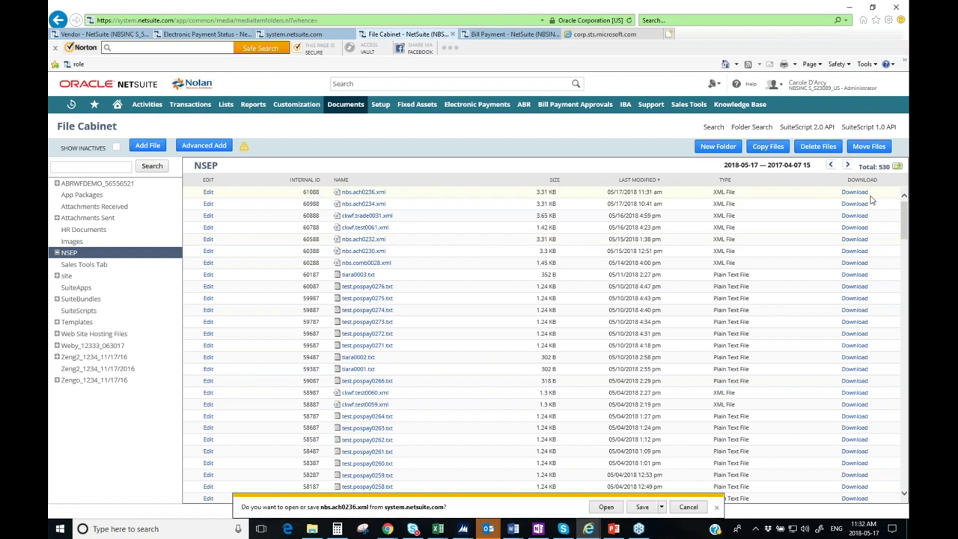
pyautogui.click(605, 508)
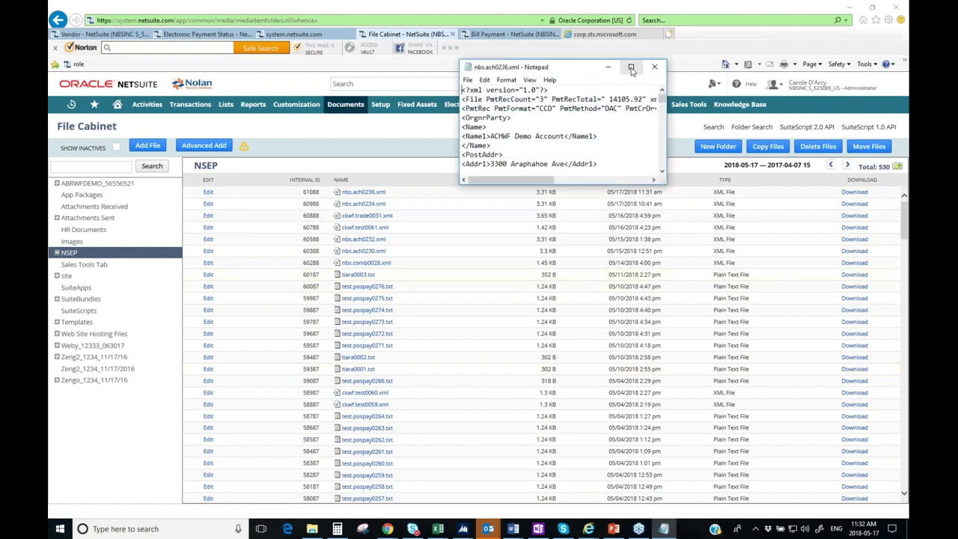
pyautogui.click(631, 68)
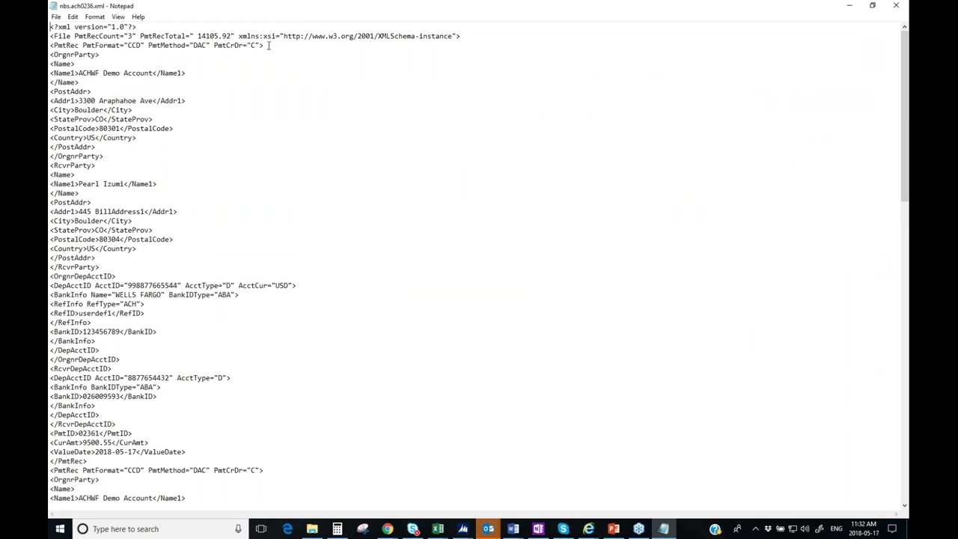
# Highlight the XML file's header, originator, receiver and bank account sections to review them, then close the file
pyautogui.moveTo(264, 45); pyautogui.dragTo(50, 26)
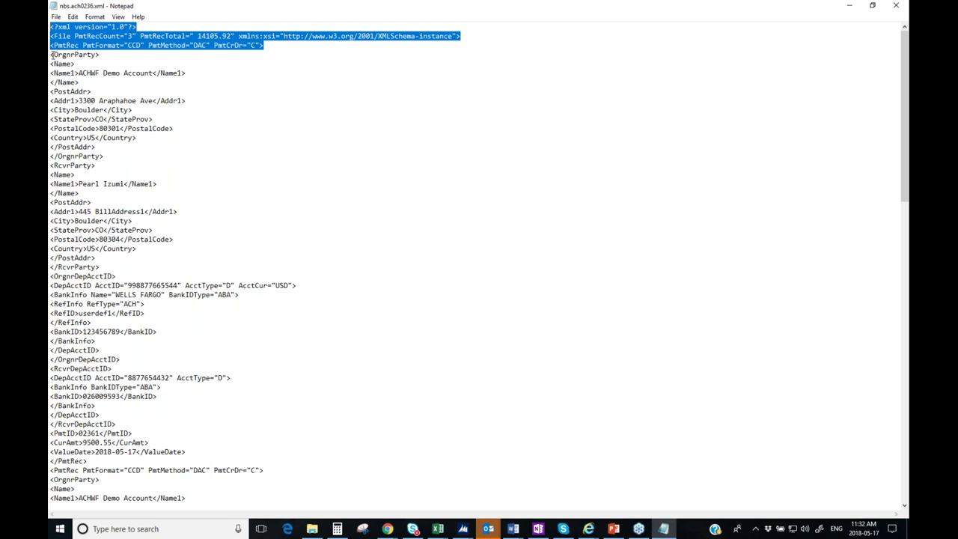
pyautogui.moveTo(51, 56); pyautogui.dragTo(191, 159)
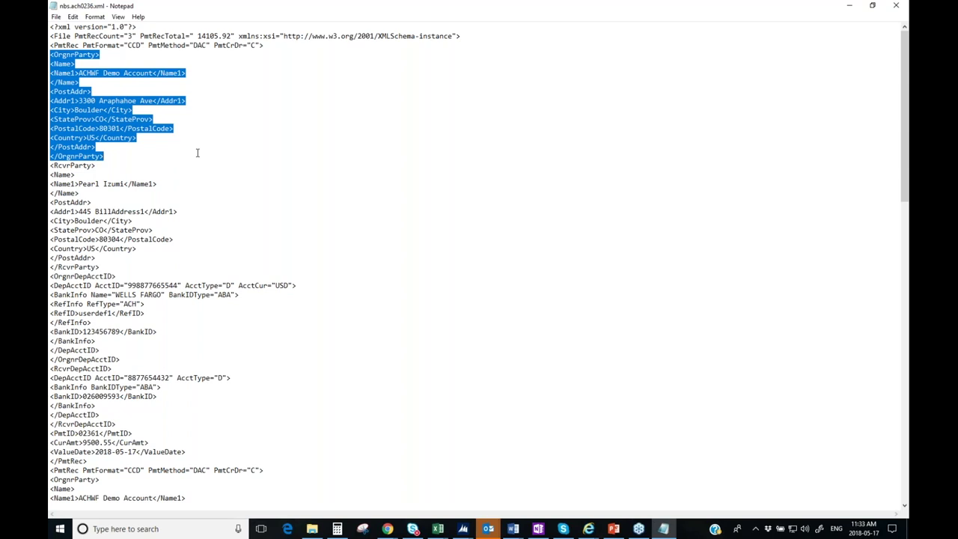
pyautogui.click(51, 165)
pyautogui.moveTo(51, 165); pyautogui.dragTo(214, 266)
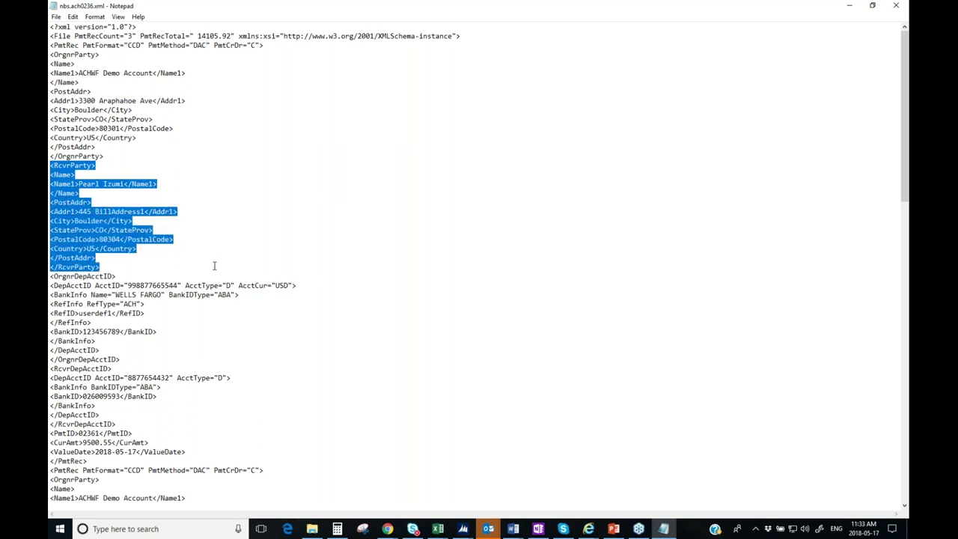
pyautogui.moveTo(214, 266); pyautogui.dragTo(313, 313)
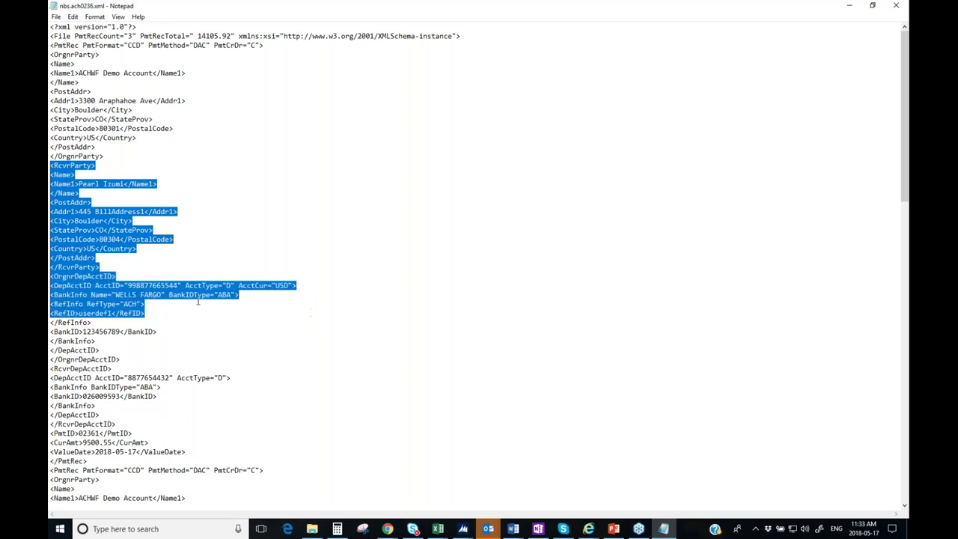
pyautogui.click(905, 6)
pyautogui.moveTo(479, 106)
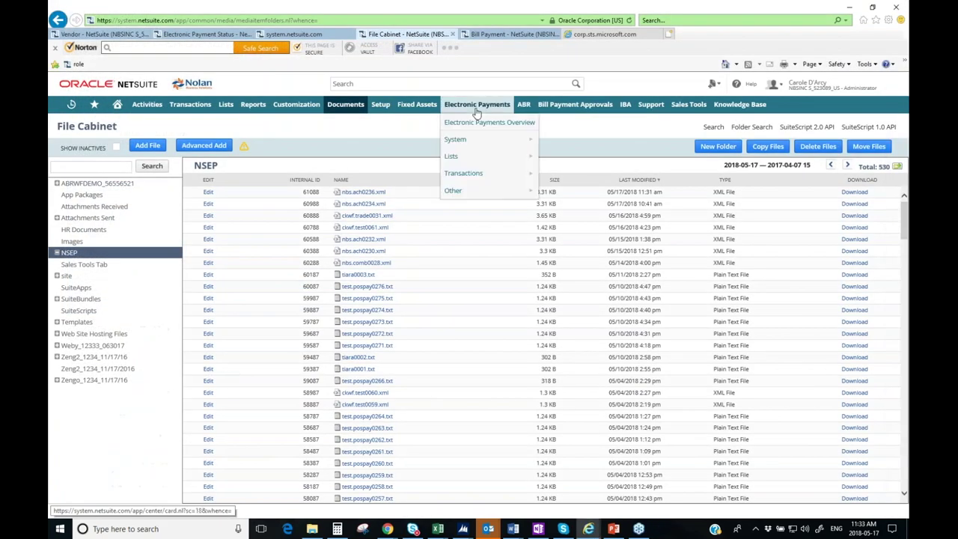
pyautogui.moveTo(501, 163)
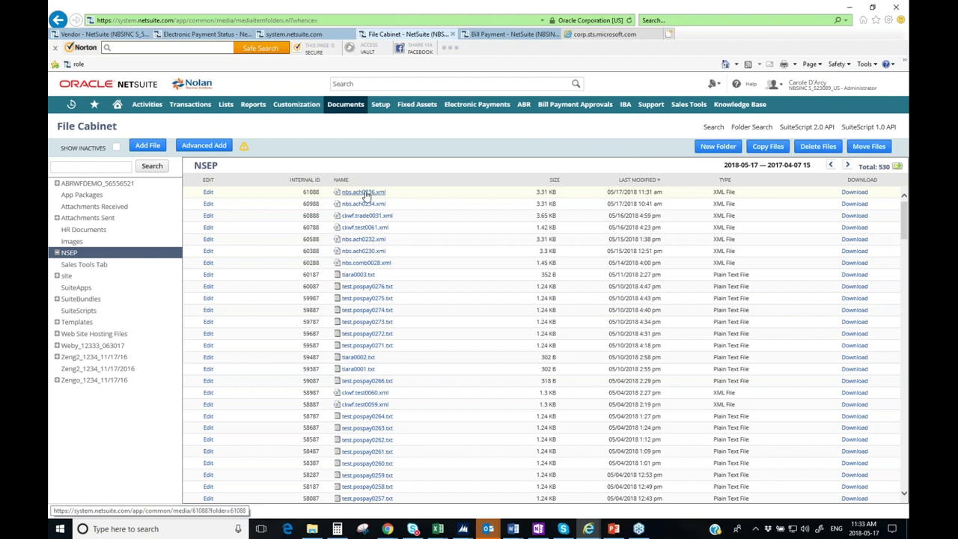
# Switch to the PowerPoint presentation and start the slide show at the Process Overview slide
pyautogui.click(614, 529)
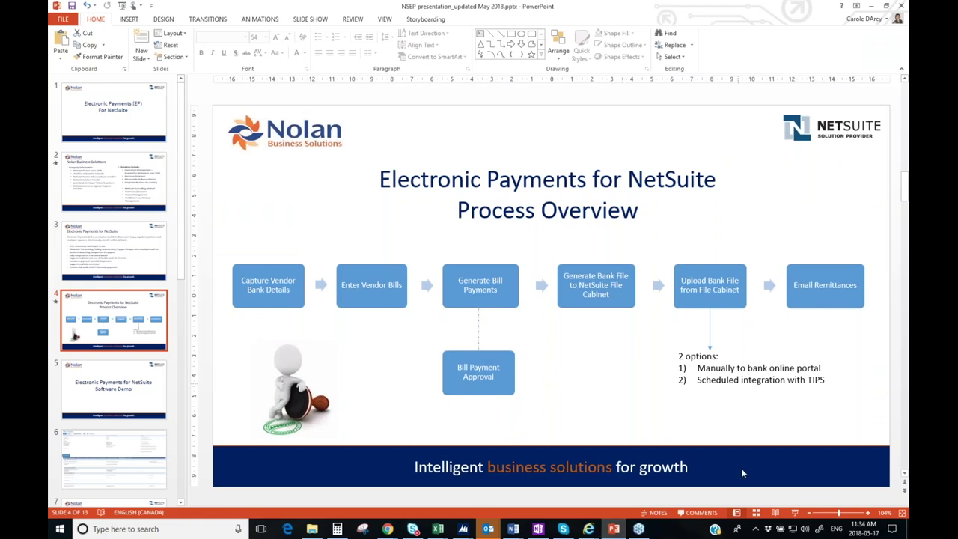
pyautogui.click(796, 513)
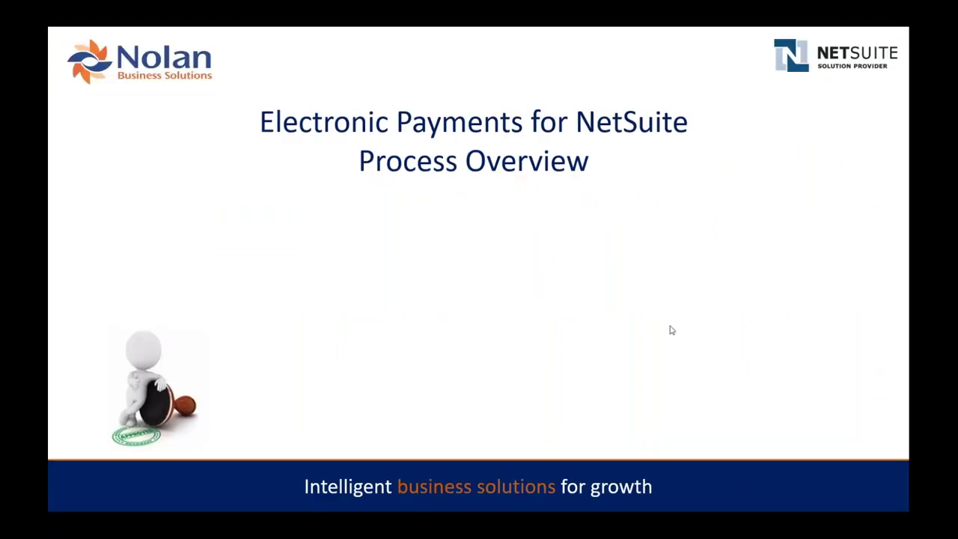
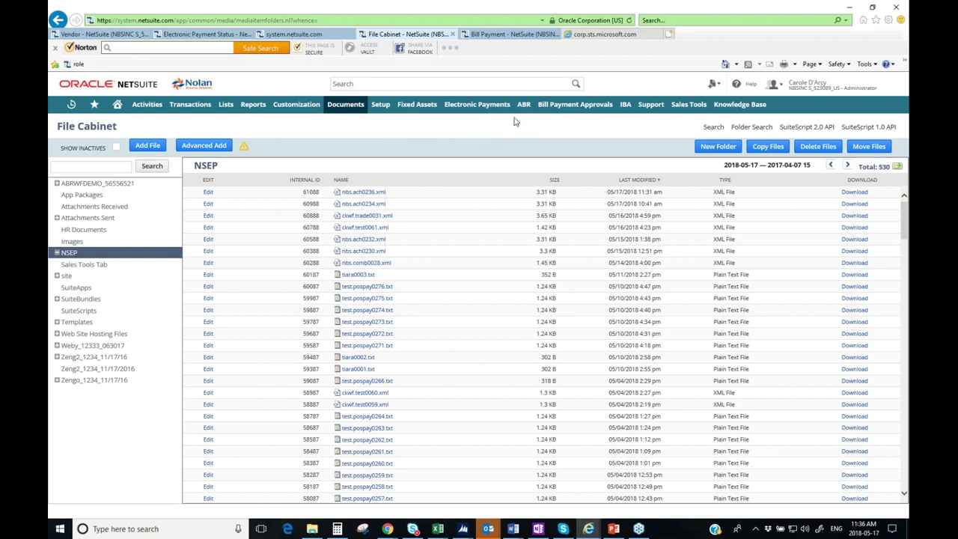
# Go to the Electronic Payments Delete Payments page and load the payments from file nbs.ach0236.xml
pyautogui.moveTo(494, 105)
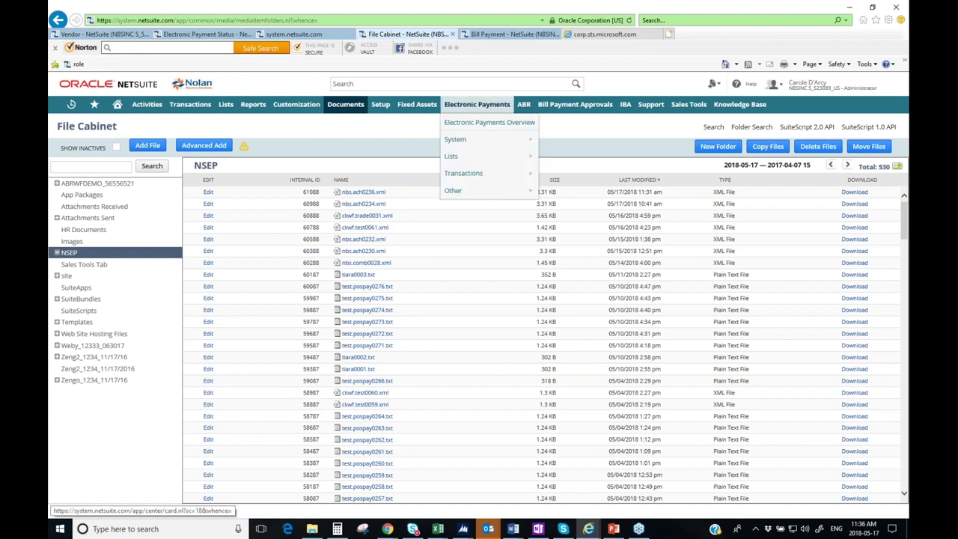
pyautogui.moveTo(491, 175)
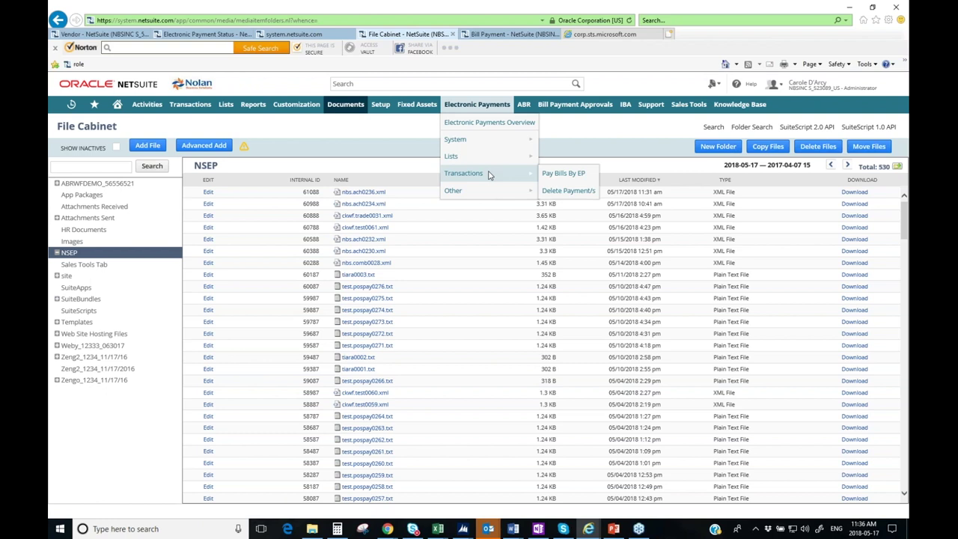
pyautogui.click(581, 193)
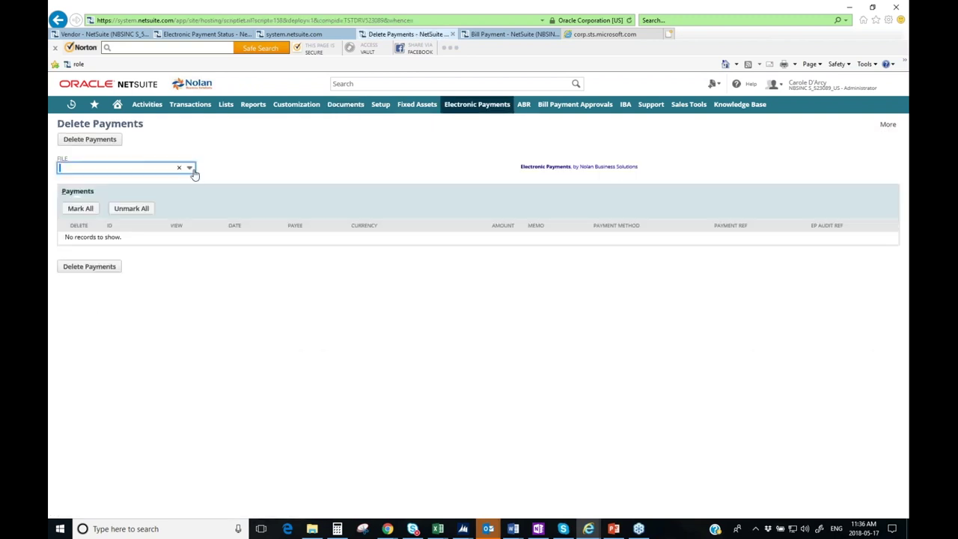
pyautogui.click(190, 168)
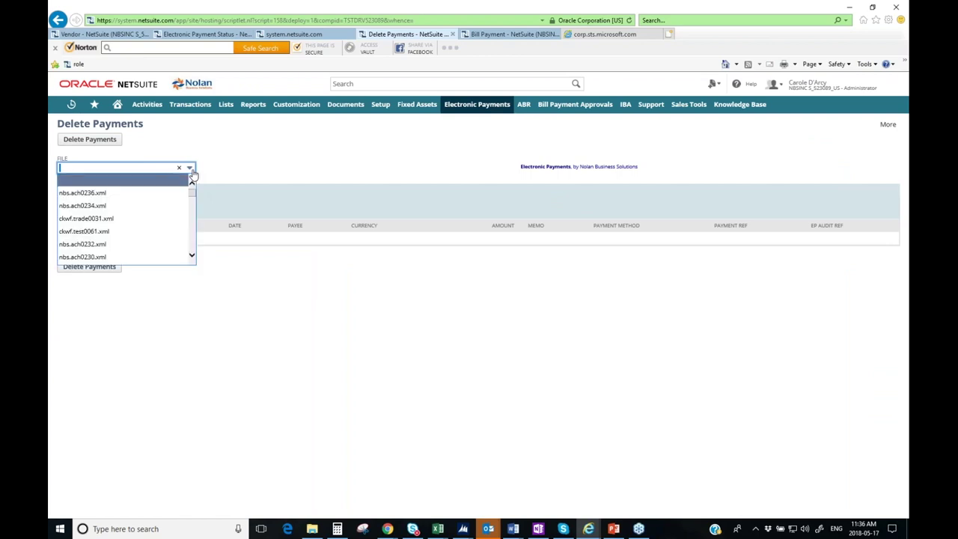
pyautogui.click(90, 196)
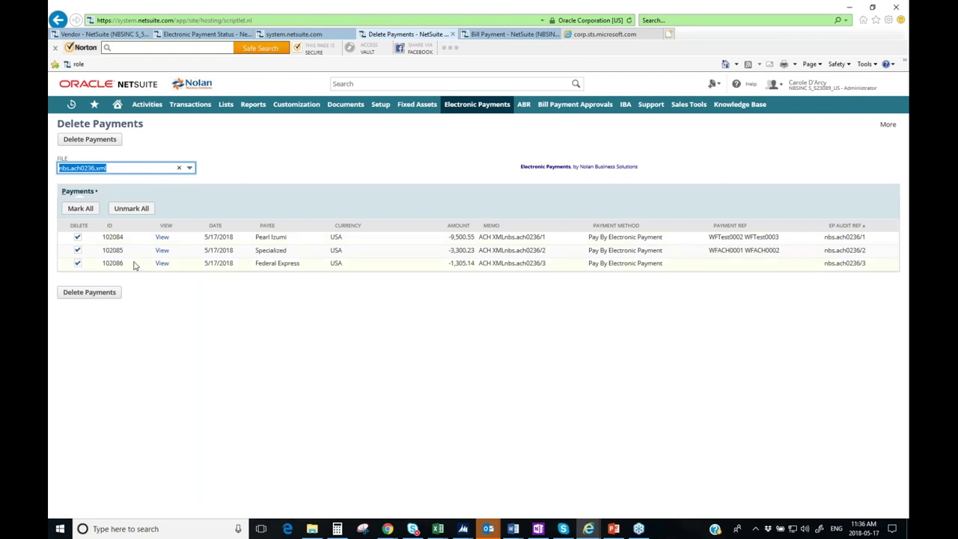
# Leave only the Federal Express payment marked for deletion, then delete it and confirm the permanent removal
pyautogui.click(77, 262)
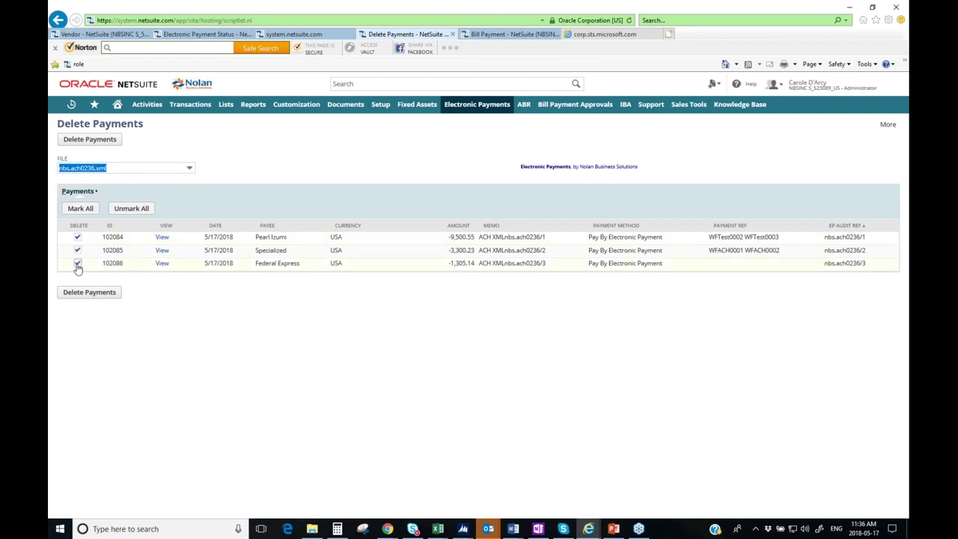
pyautogui.click(77, 251)
pyautogui.click(77, 236)
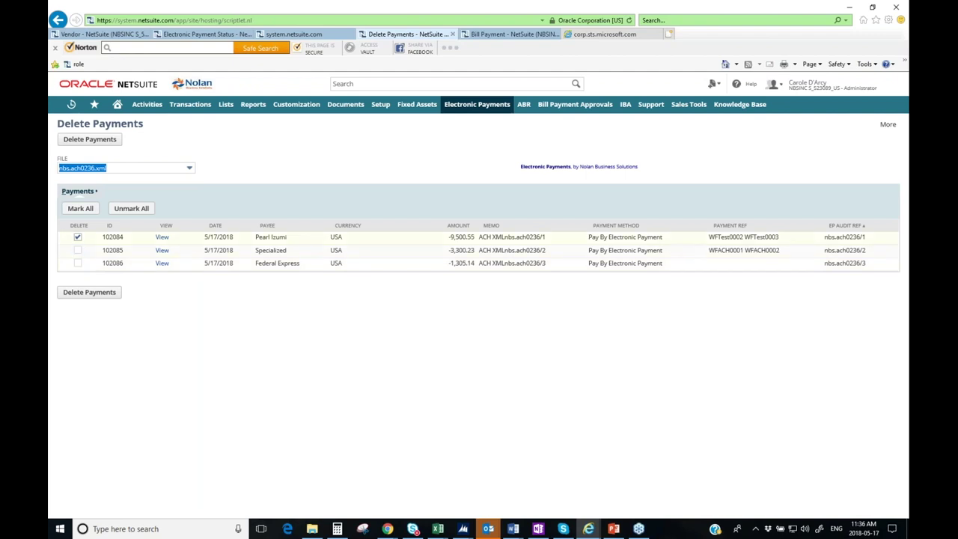
pyautogui.click(77, 263)
pyautogui.click(97, 295)
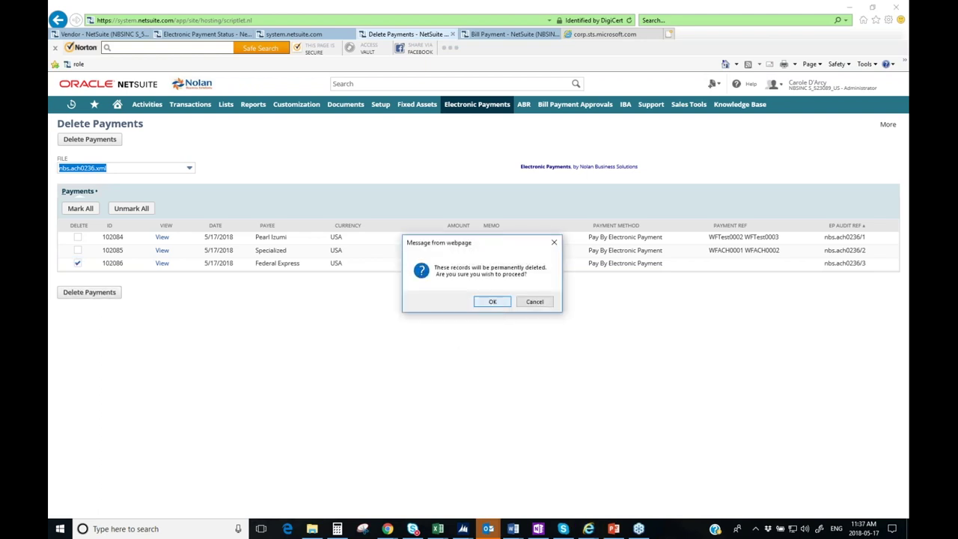
pyautogui.click(495, 303)
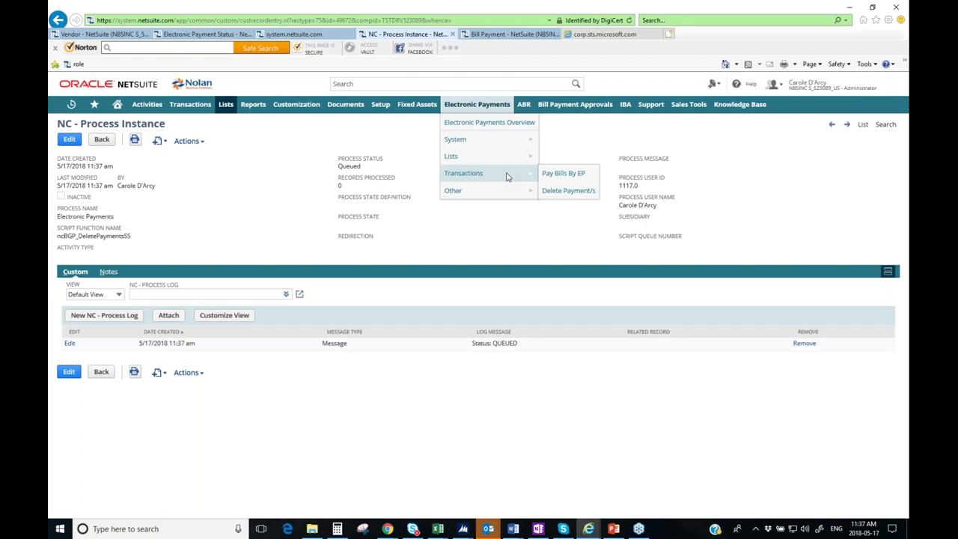
# Email the remittance slips for the Pearl Izumi and Specialized payments in nbs.ach0236.xml and refresh the process status
pyautogui.moveTo(505, 194)
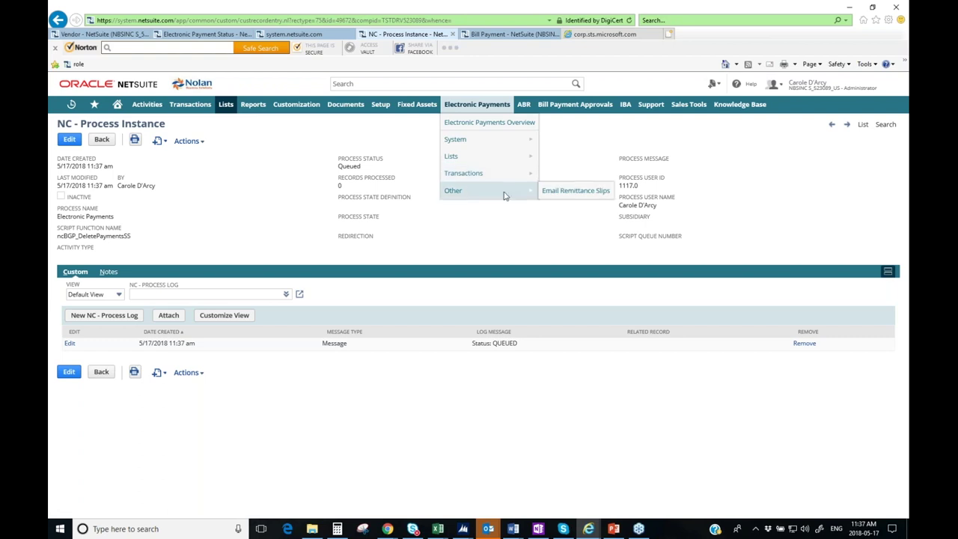
pyautogui.click(594, 193)
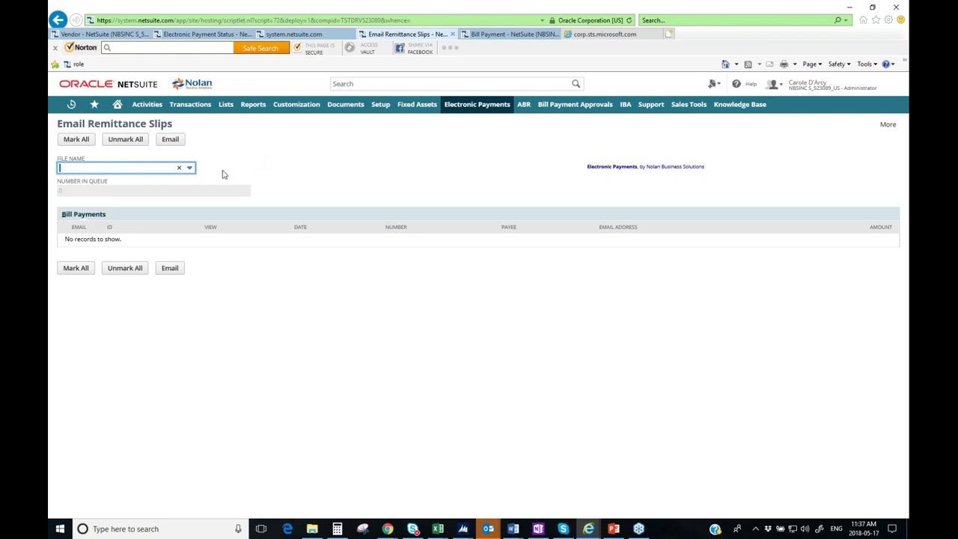
pyautogui.click(190, 169)
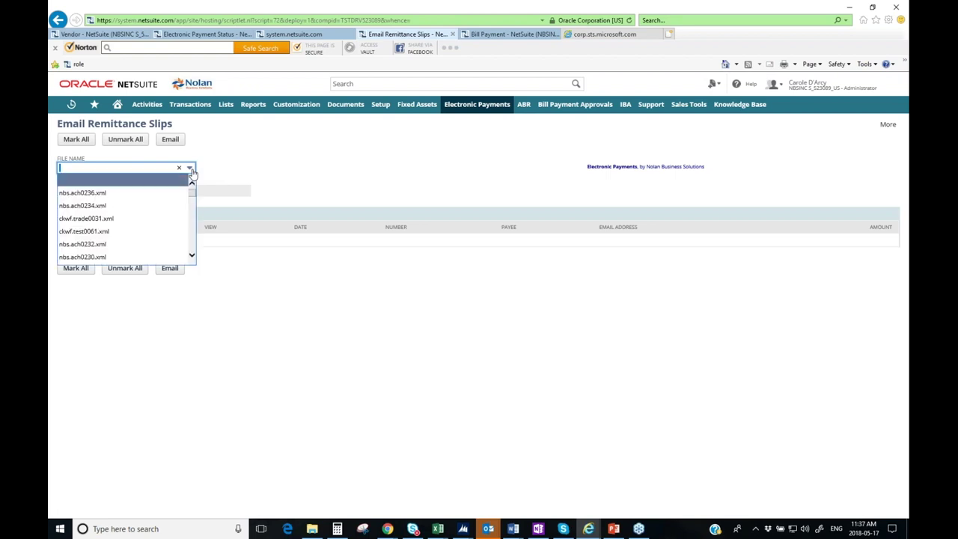
pyautogui.click(97, 196)
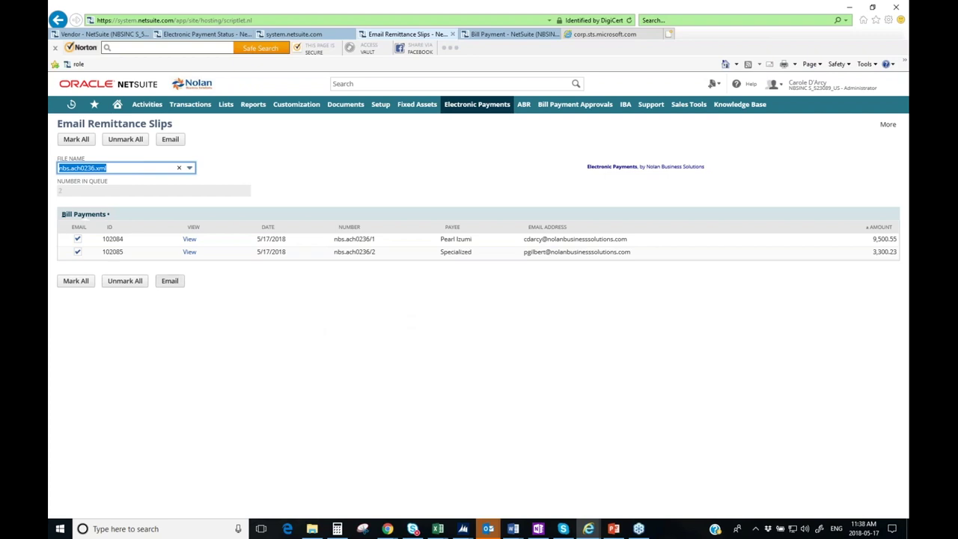
pyautogui.click(170, 281)
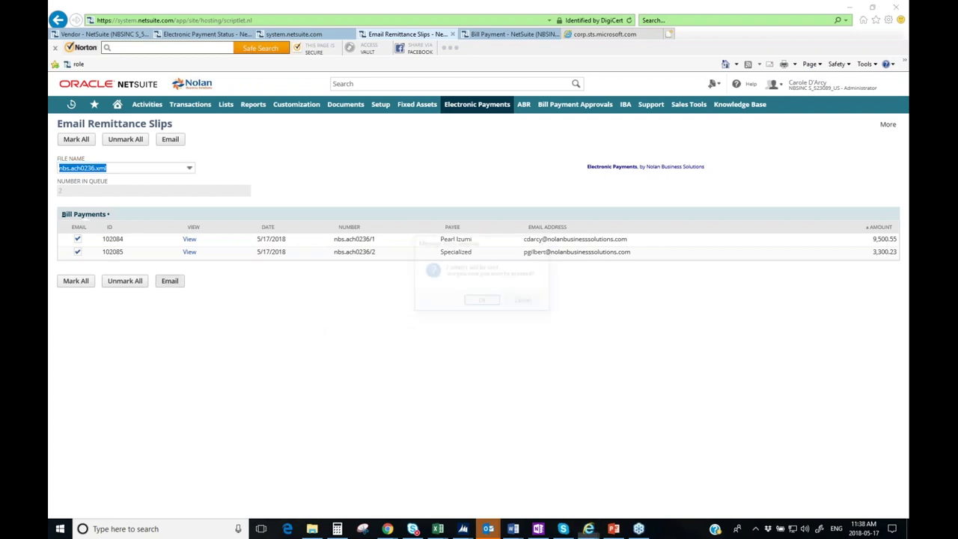
pyautogui.click(483, 302)
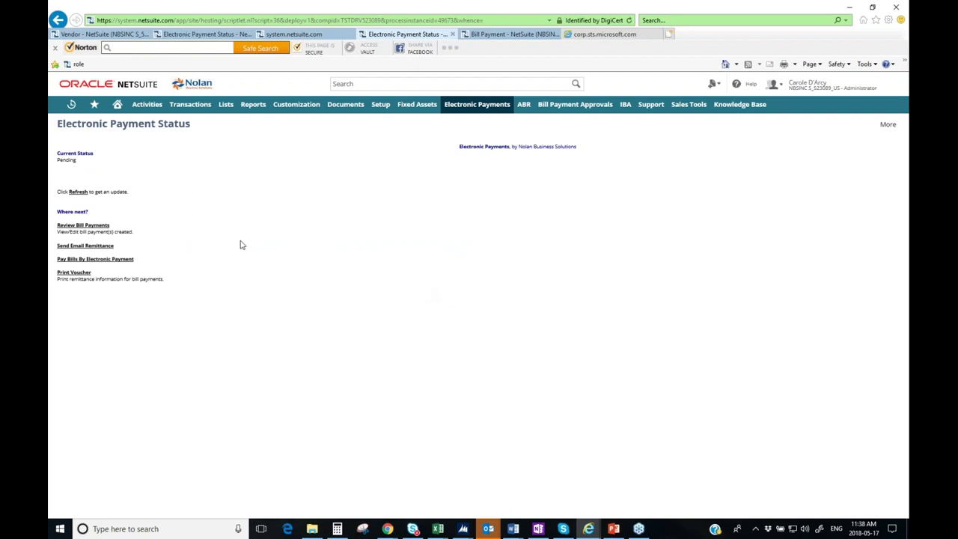
pyautogui.click(78, 193)
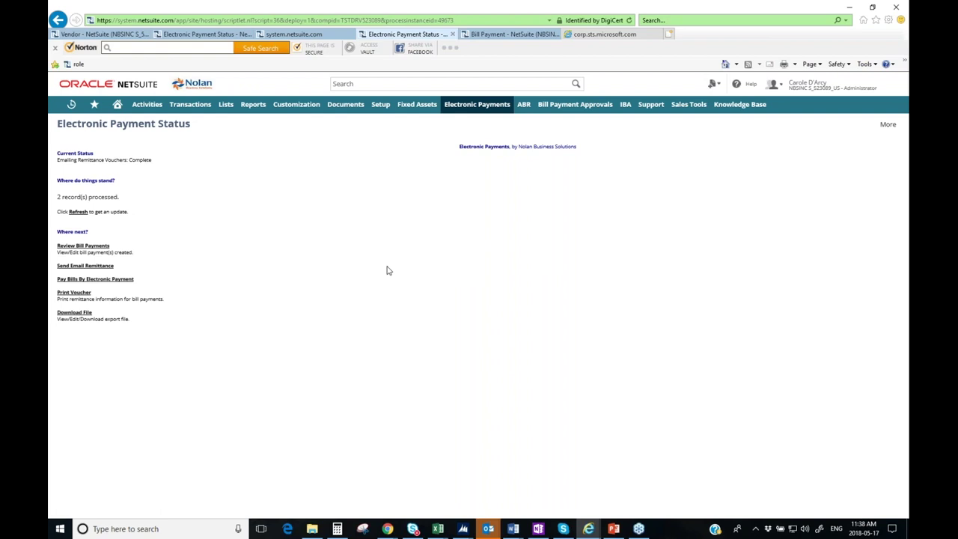
# Return to the Specialized bill payment, reload it and highlight the file name in its EP audit reference
pyautogui.click(506, 36)
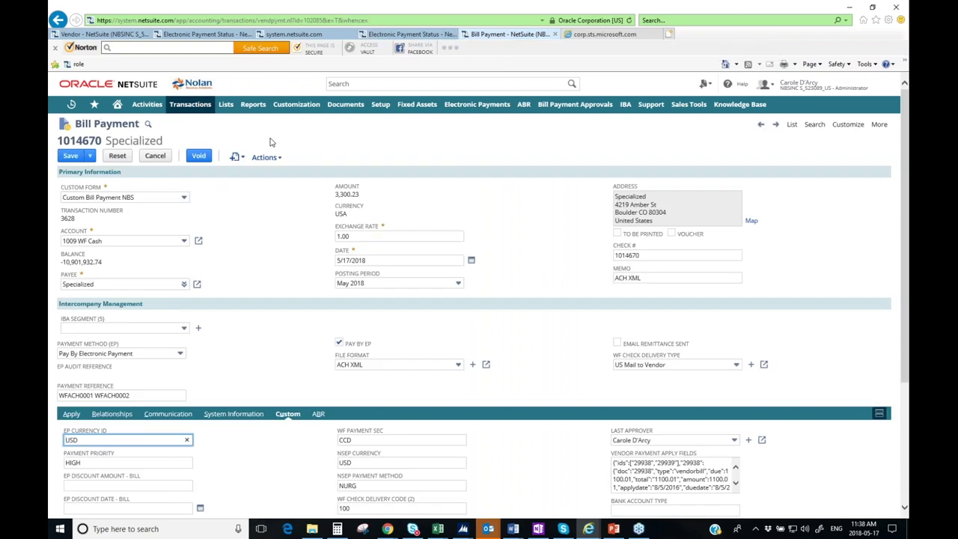
pyautogui.click(629, 21)
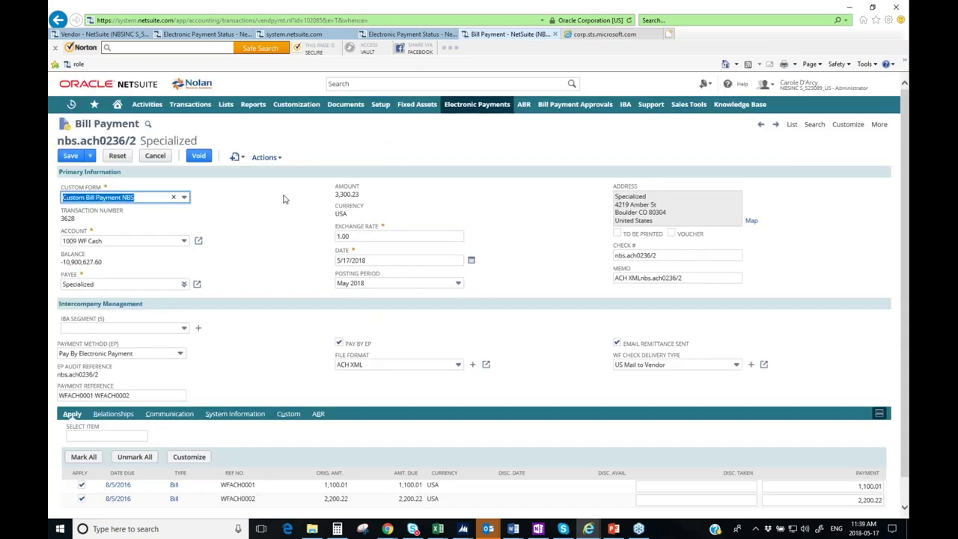
pyautogui.scroll(-1, 284, 202)
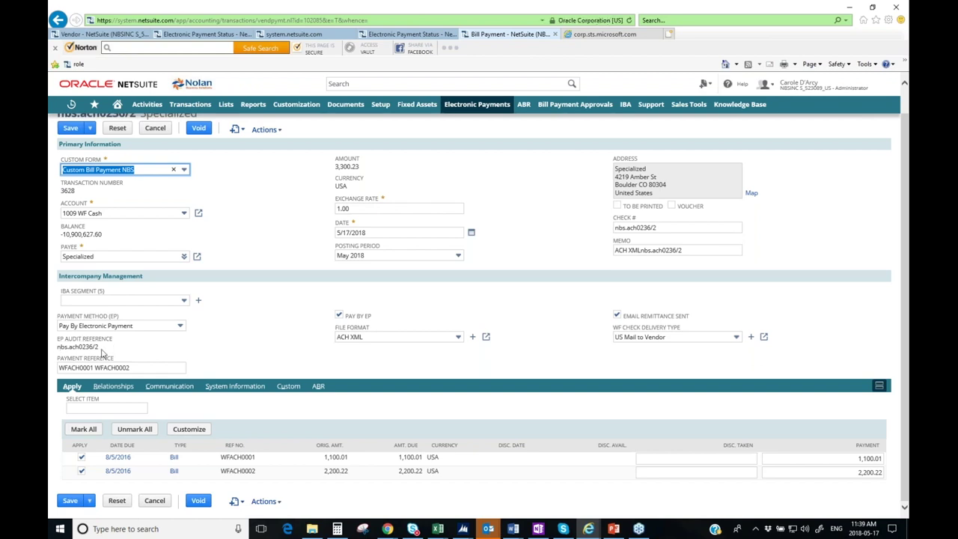
pyautogui.moveTo(94, 348); pyautogui.dragTo(56, 347)
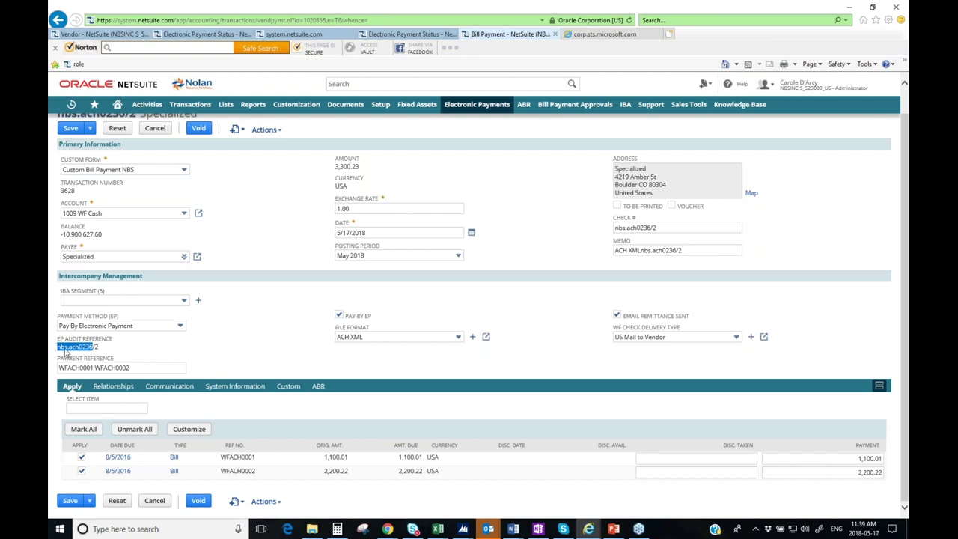
pyautogui.click(99, 350)
# Show the bill payment's communication messages and request the emailed voucher's PDF attachment, then dismiss the download prompt
pyautogui.click(173, 386)
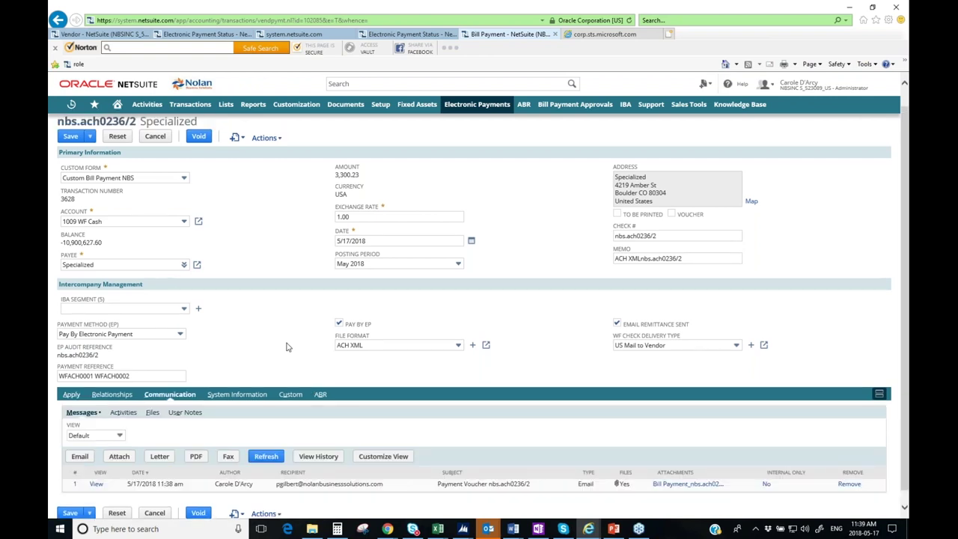
pyautogui.scroll(-1, 287, 347)
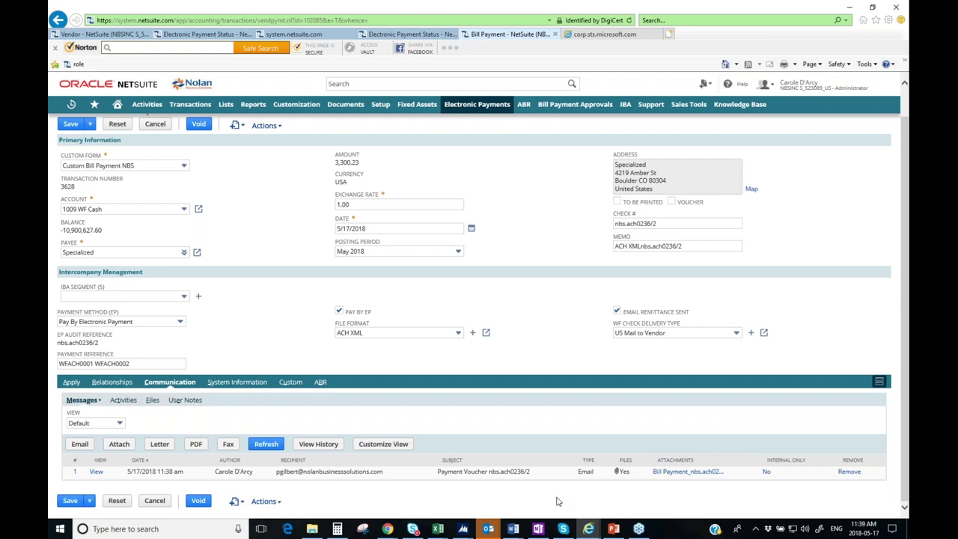
pyautogui.click(687, 472)
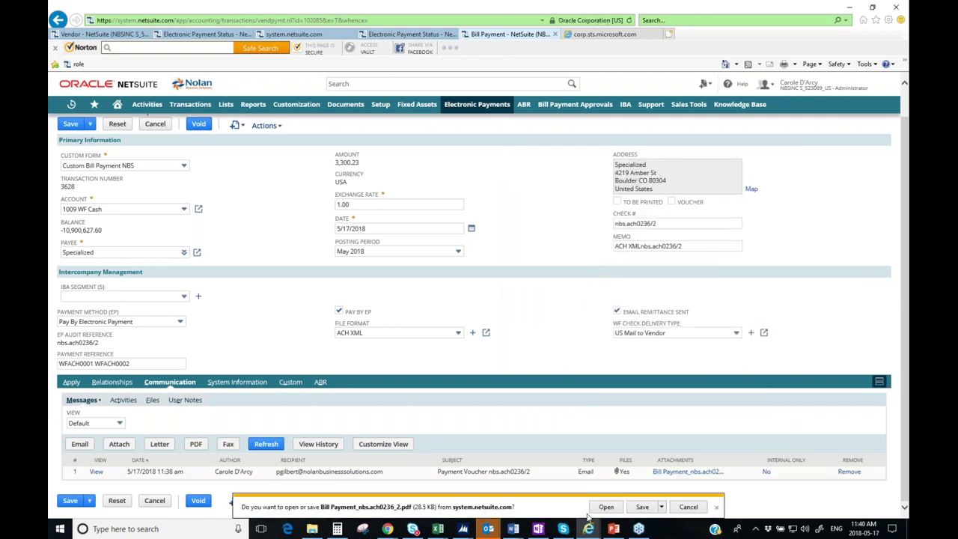
pyautogui.click(716, 507)
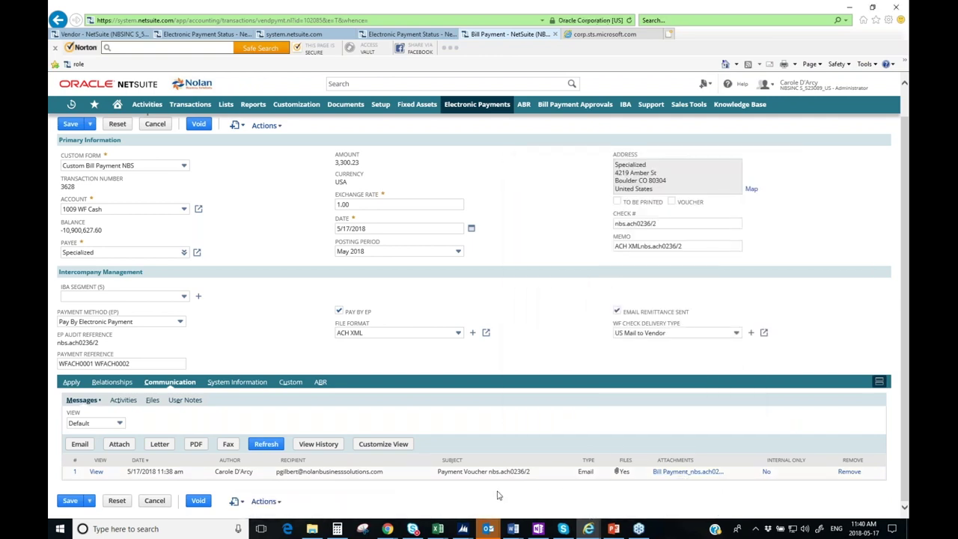
# Switch to Gmail in Chrome, open the Payment Voucher nbs.ach0236/2 email and highlight its message text for review
pyautogui.moveTo(387, 528)
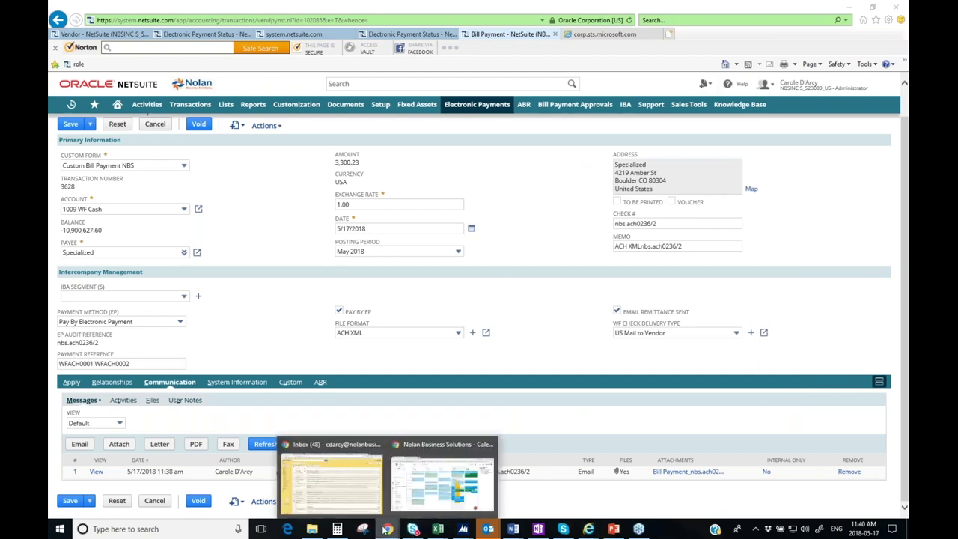
pyautogui.click(327, 477)
pyautogui.click(86, 24)
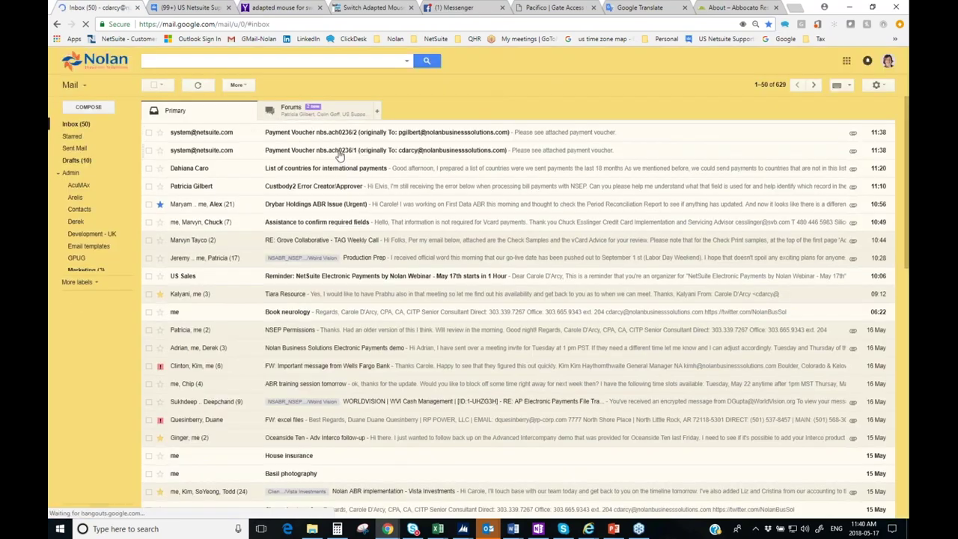
pyautogui.click(296, 134)
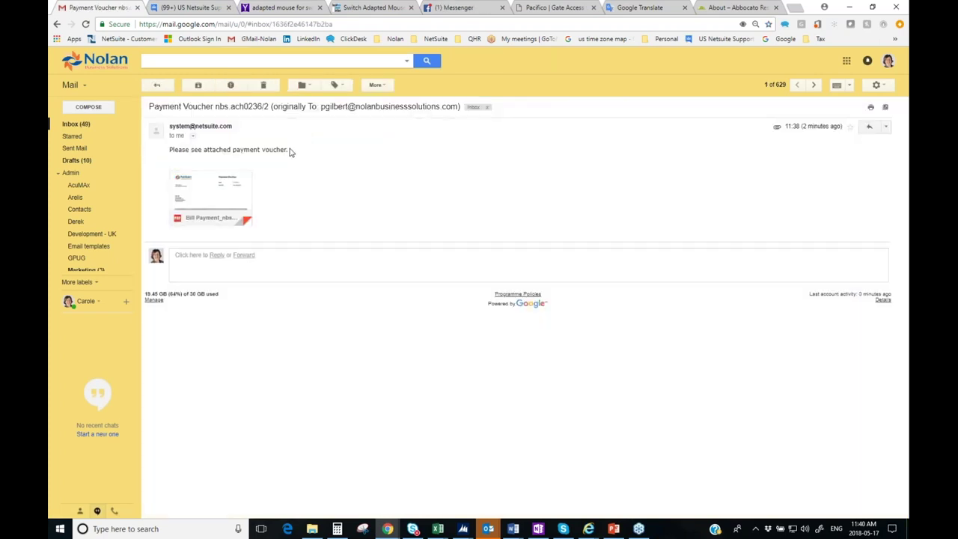
pyautogui.moveTo(295, 155); pyautogui.dragTo(172, 150)
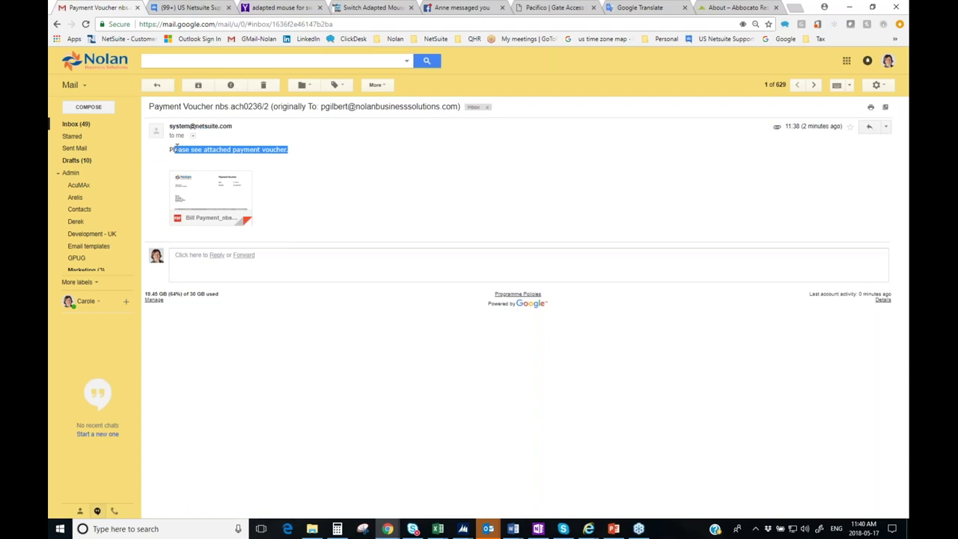
pyautogui.click(254, 153)
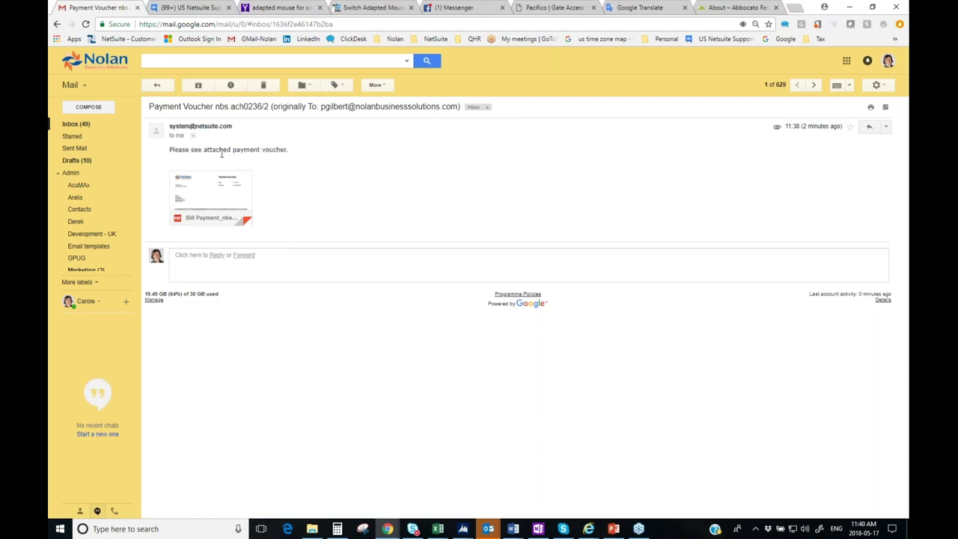
# Download the bill payment PDF attached to the Payment Voucher nbs.ach0236/2 email and open it
pyautogui.moveTo(192, 218)
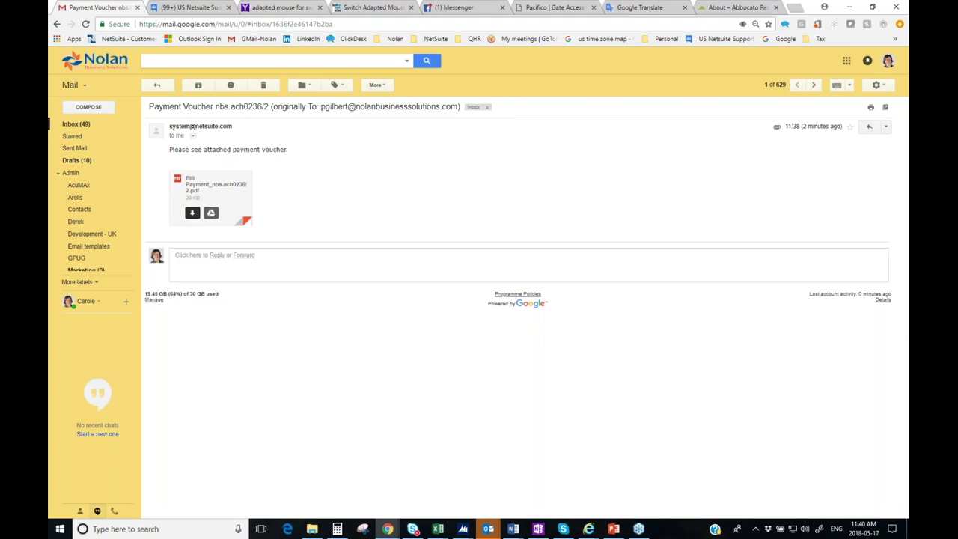
pyautogui.click(192, 214)
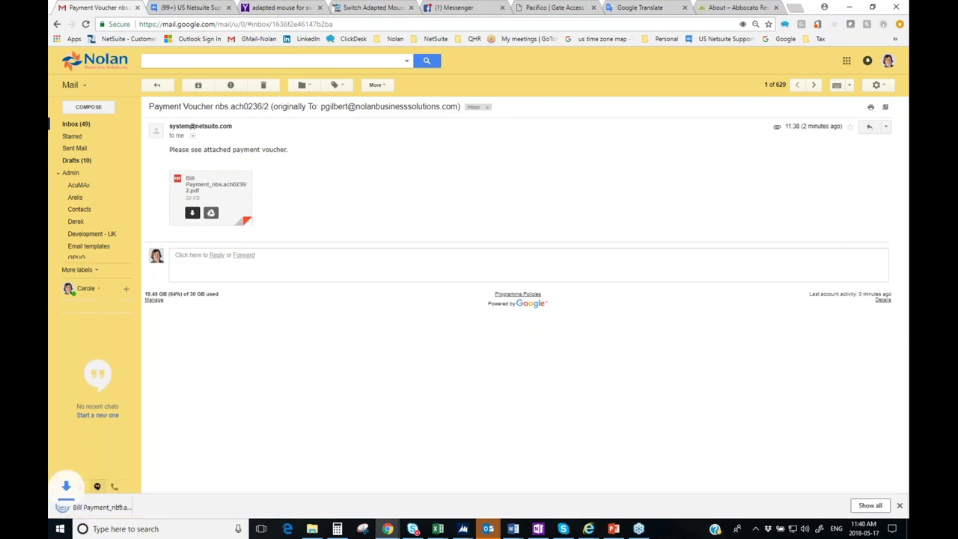
pyautogui.click(101, 507)
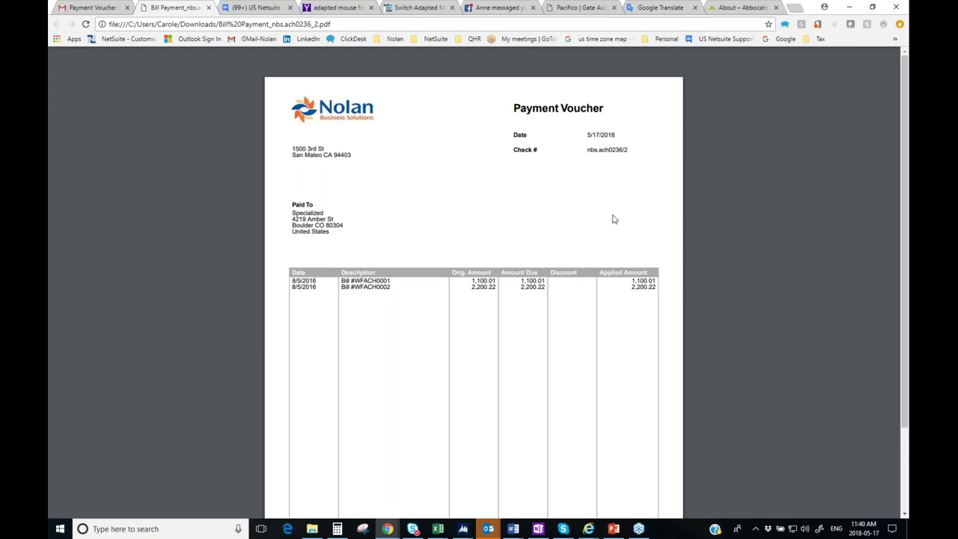
# Go back to the NetSuite bill payment, then switch to PowerPoint and start the slide show from the Process Overview slide
pyautogui.moveTo(591, 529)
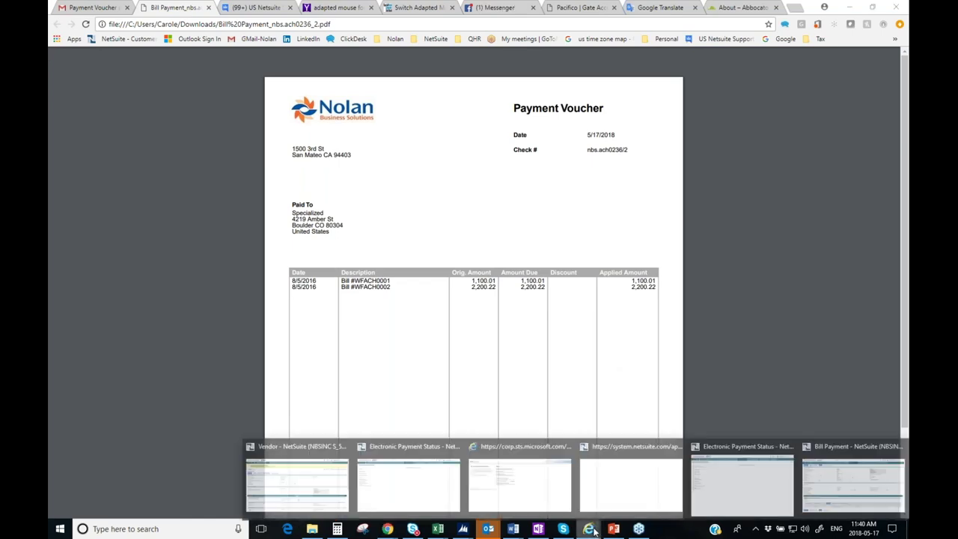
pyautogui.click(852, 493)
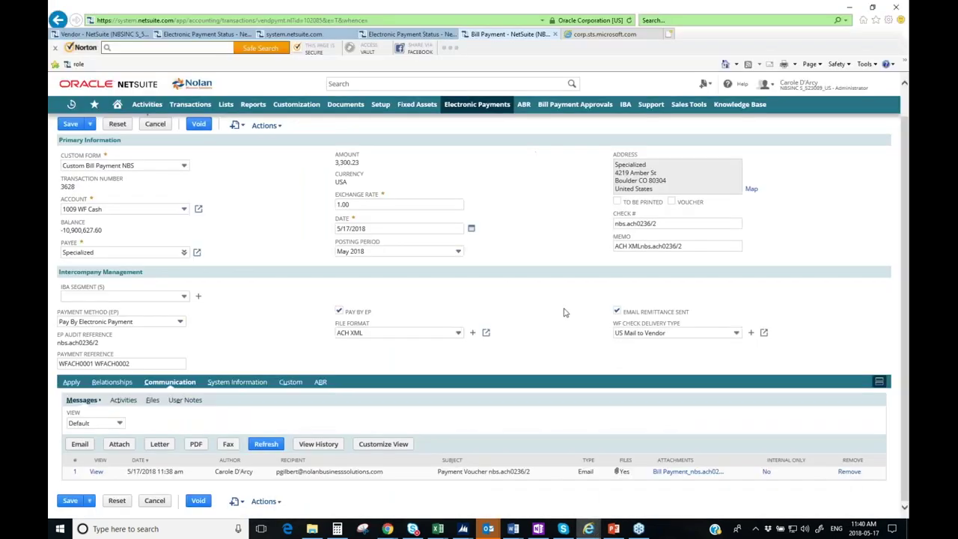
pyautogui.click(613, 528)
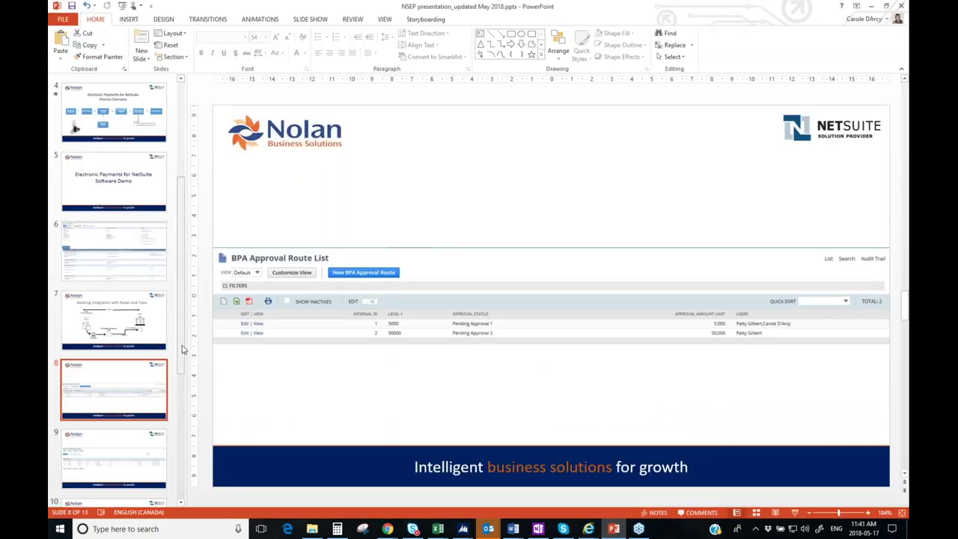
pyautogui.click(109, 106)
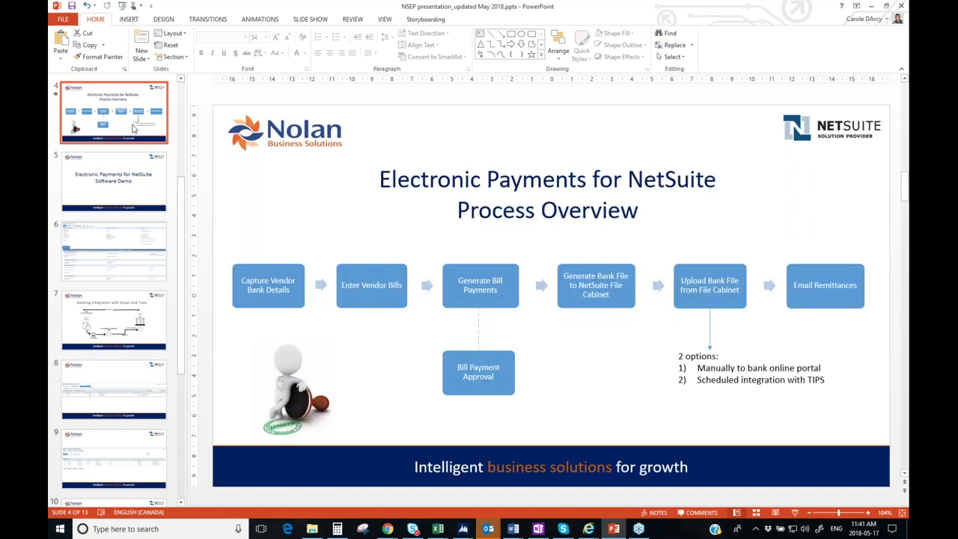
pyautogui.click(795, 513)
pyautogui.click(547, 408)
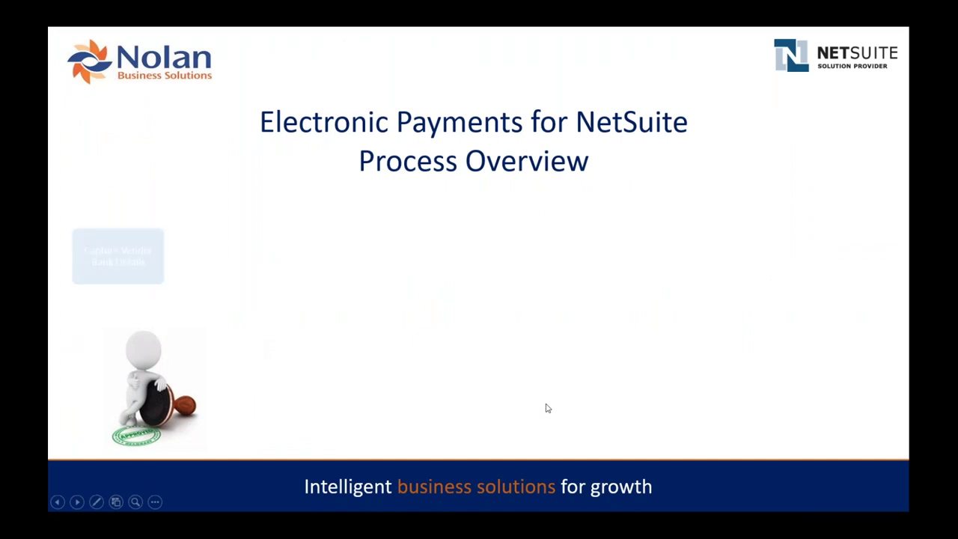